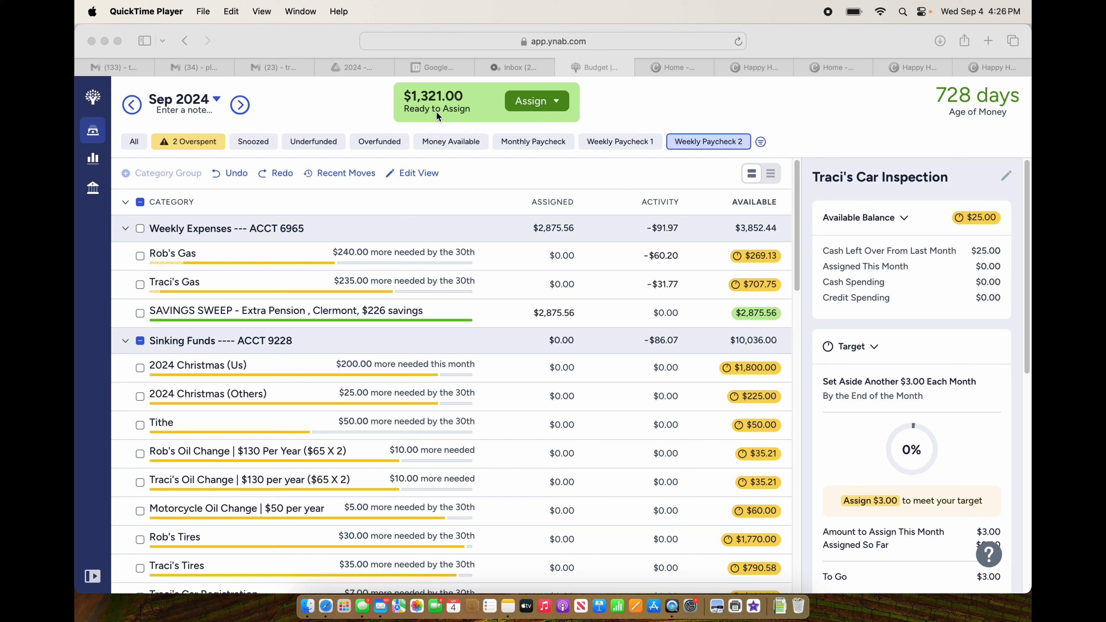
# Step: Assign $240 to the first gas category and $235 to the second gas category under Weekly Expenses
pyautogui.click(546, 256)
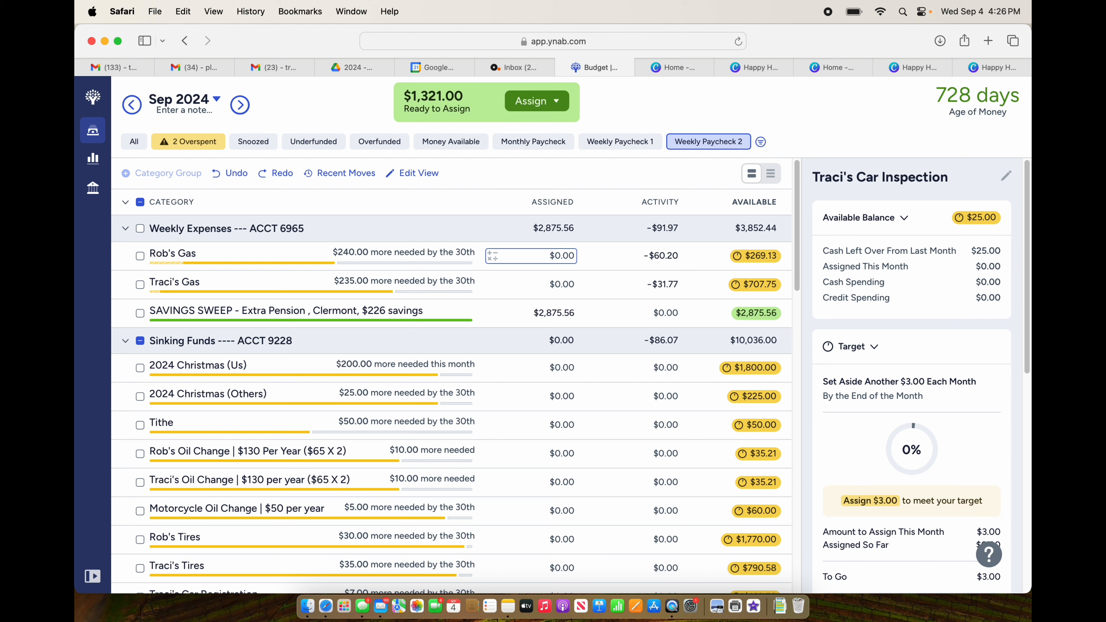
pyautogui.click(533, 257)
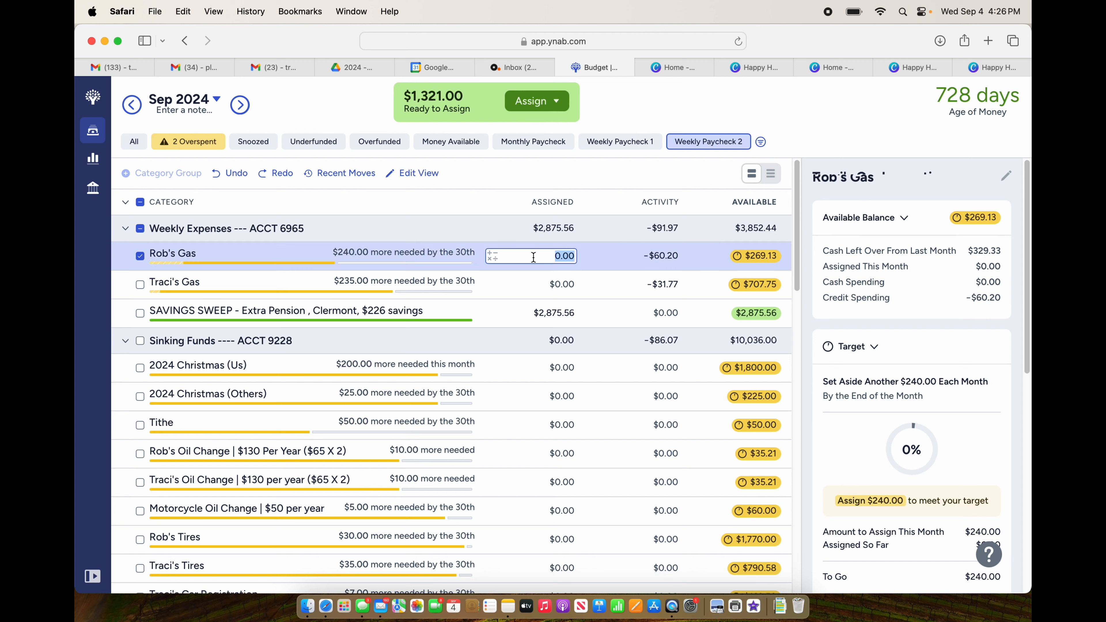
pyautogui.write('240')
pyautogui.press('Return')
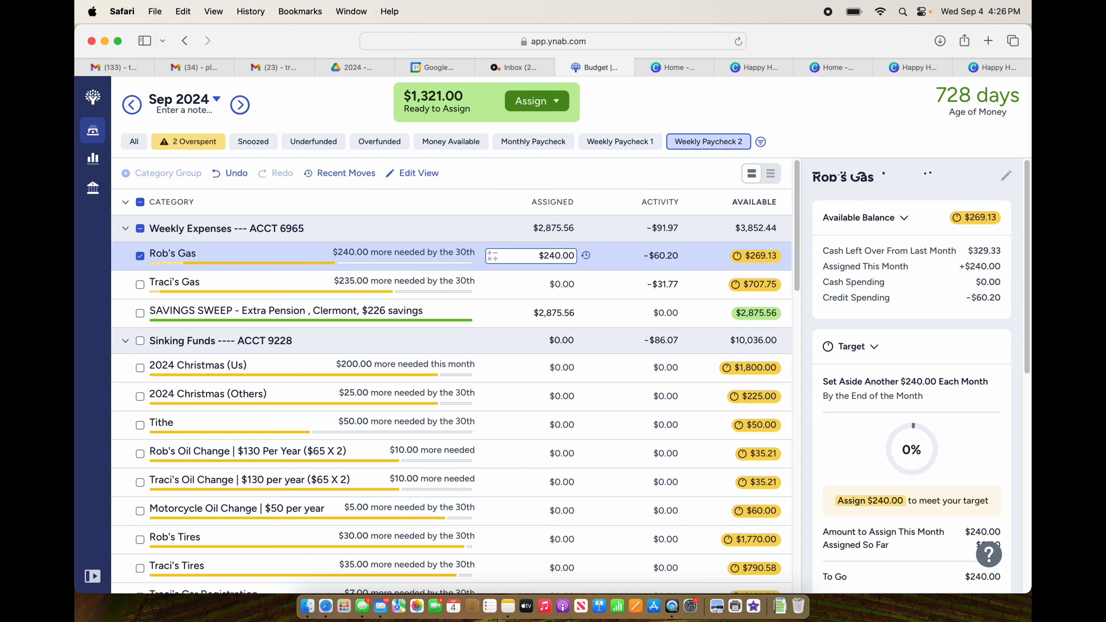
pyautogui.click(557, 285)
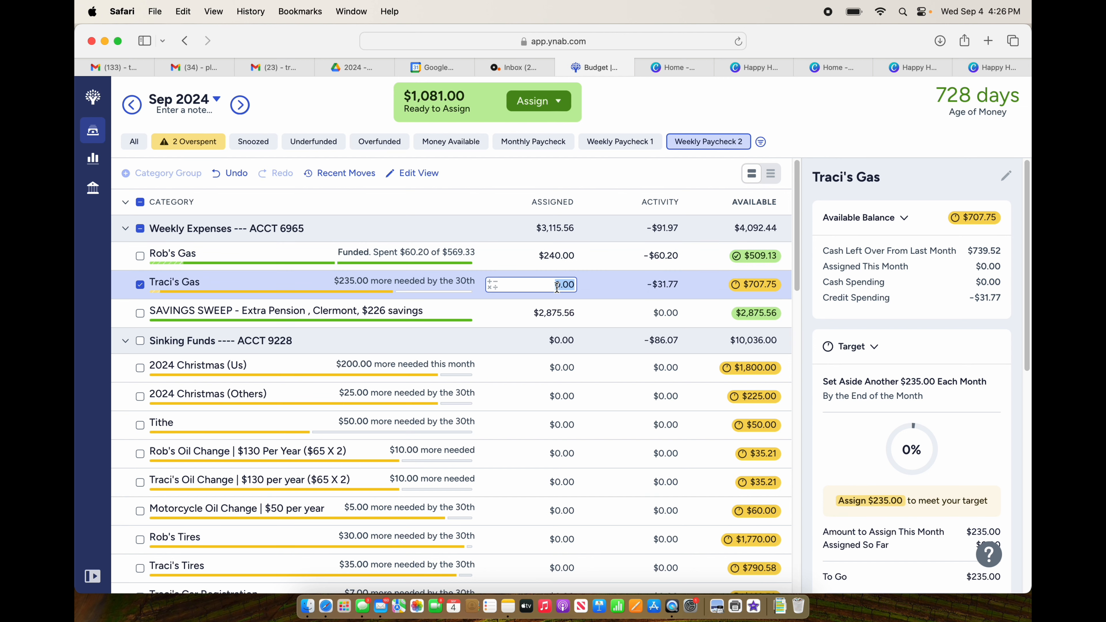
pyautogui.write('235.00')
pyautogui.press('Return')
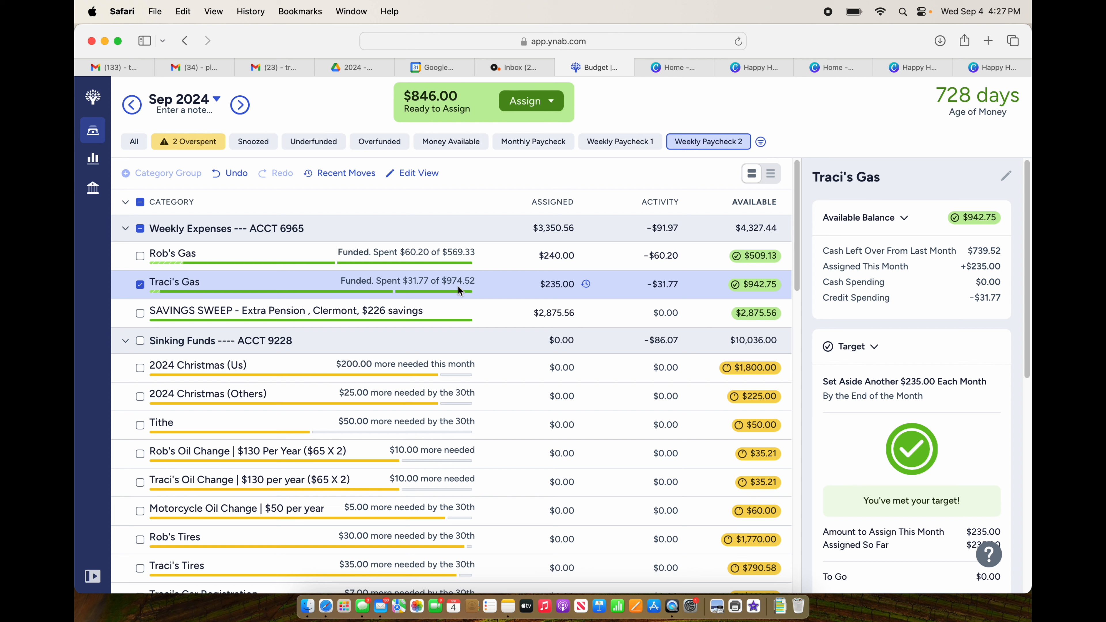
pyautogui.click(510, 288)
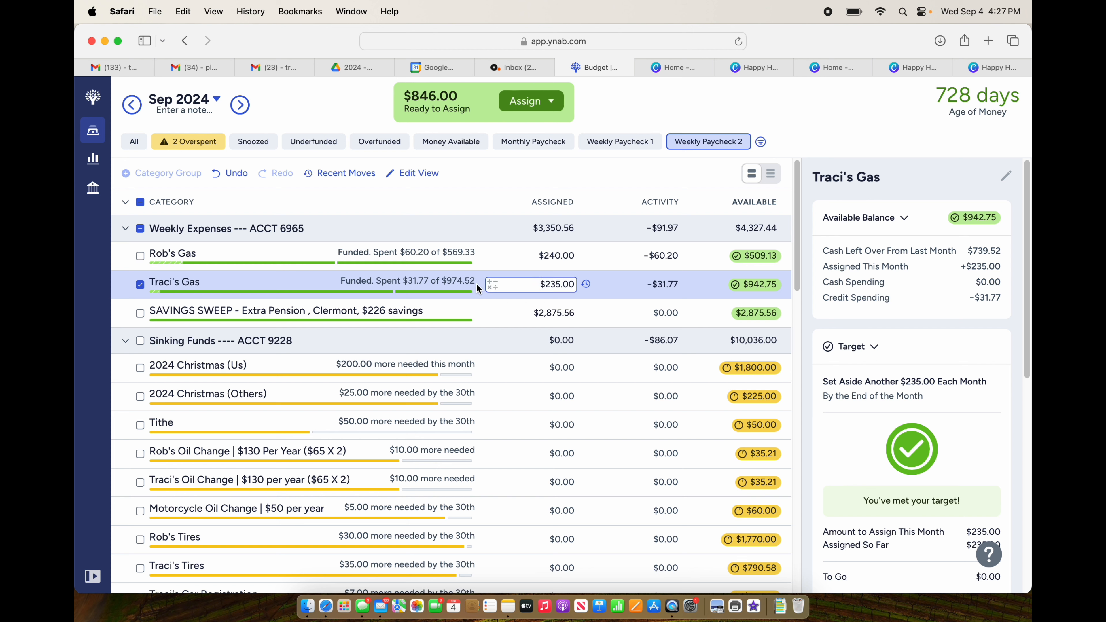
pyautogui.press('Return')
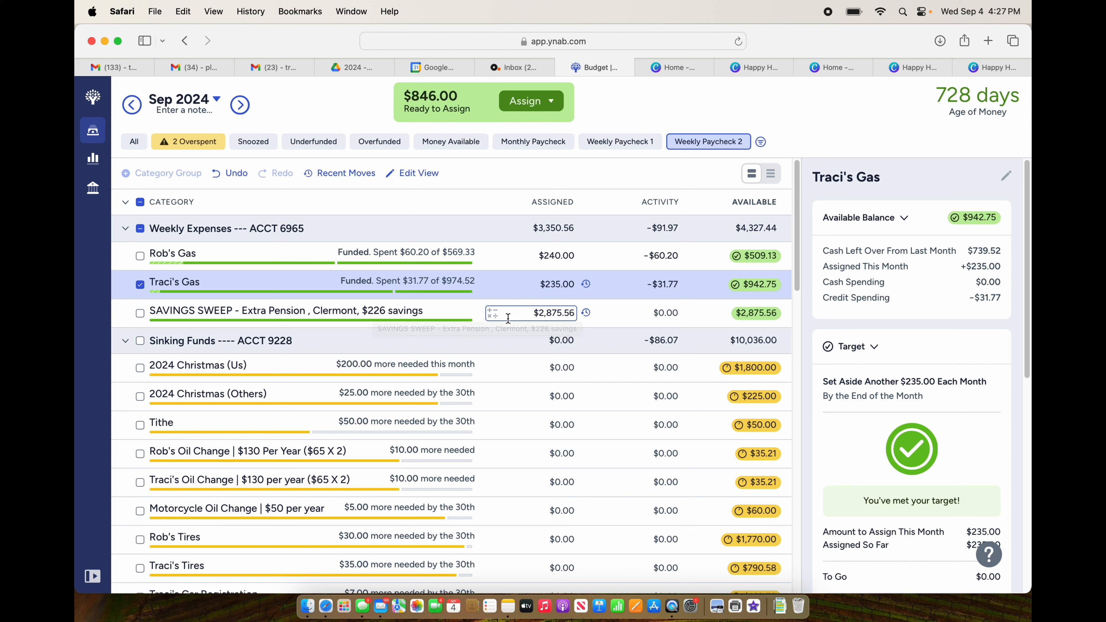
# Step: Add $226 to the amount assigned to the SAVINGS SWEEP category under Weekly Expenses
pyautogui.click(494, 320)
pyautogui.click(481, 349)
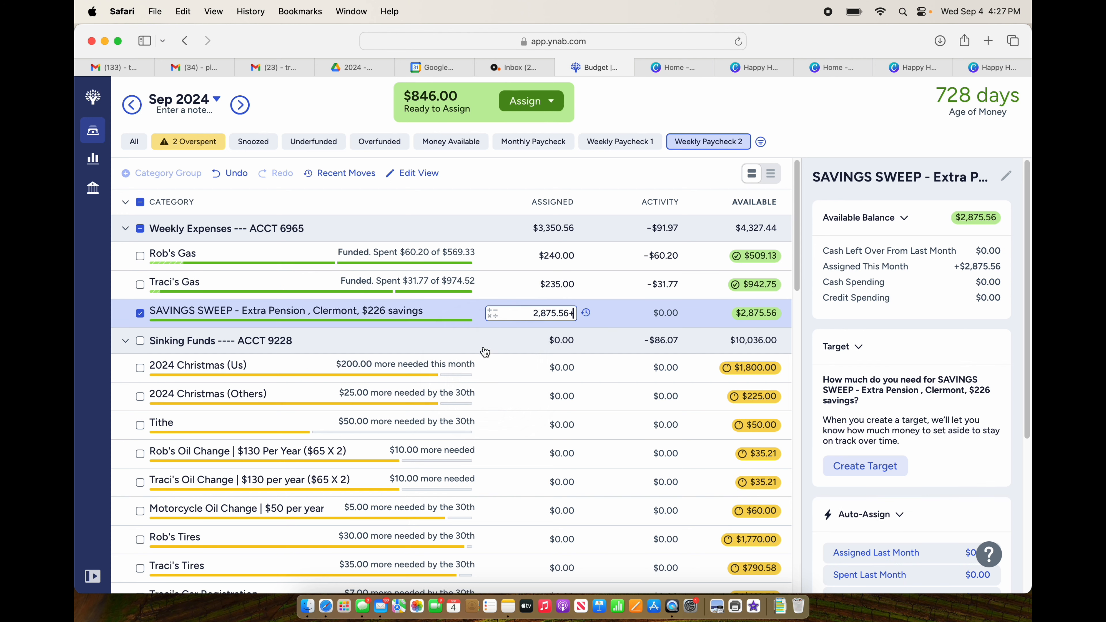
pyautogui.write('226')
pyautogui.press('Return')
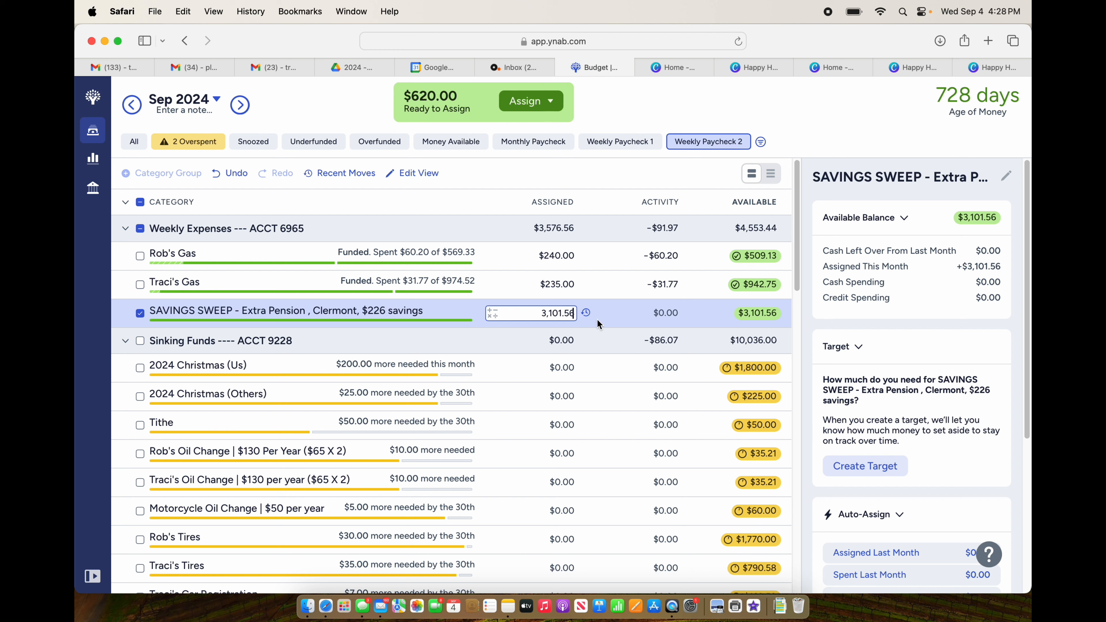
pyautogui.press('super+a')
# Step: Assign $25 to the 2024 Christmas (Others) category under Sinking Funds
pyautogui.click(559, 370)
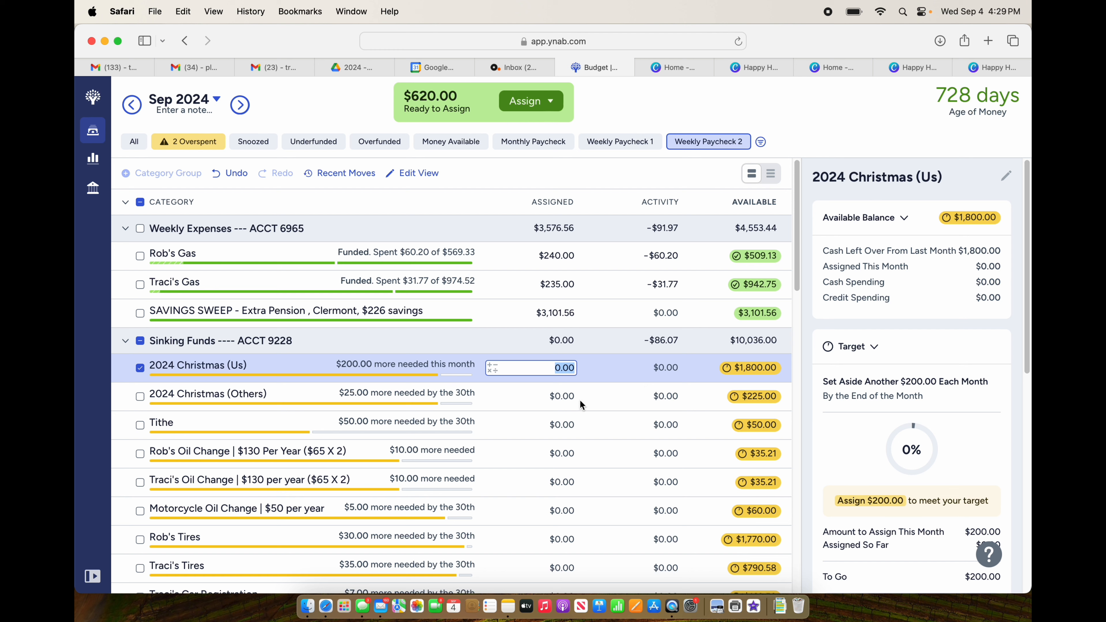
pyautogui.click(449, 398)
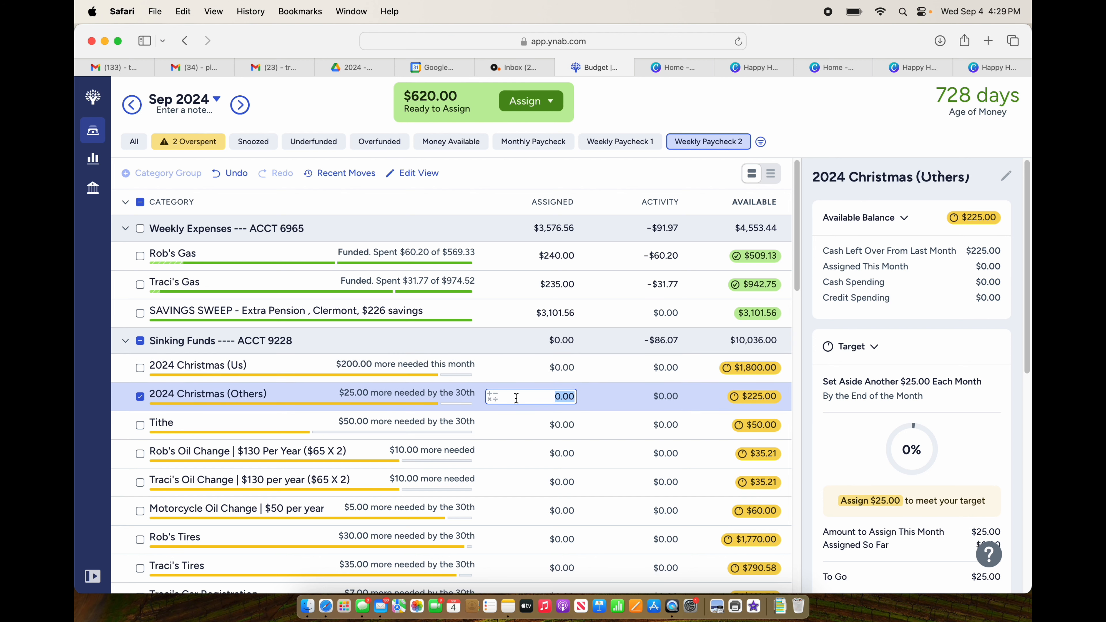
pyautogui.write('25')
pyautogui.press('Return')
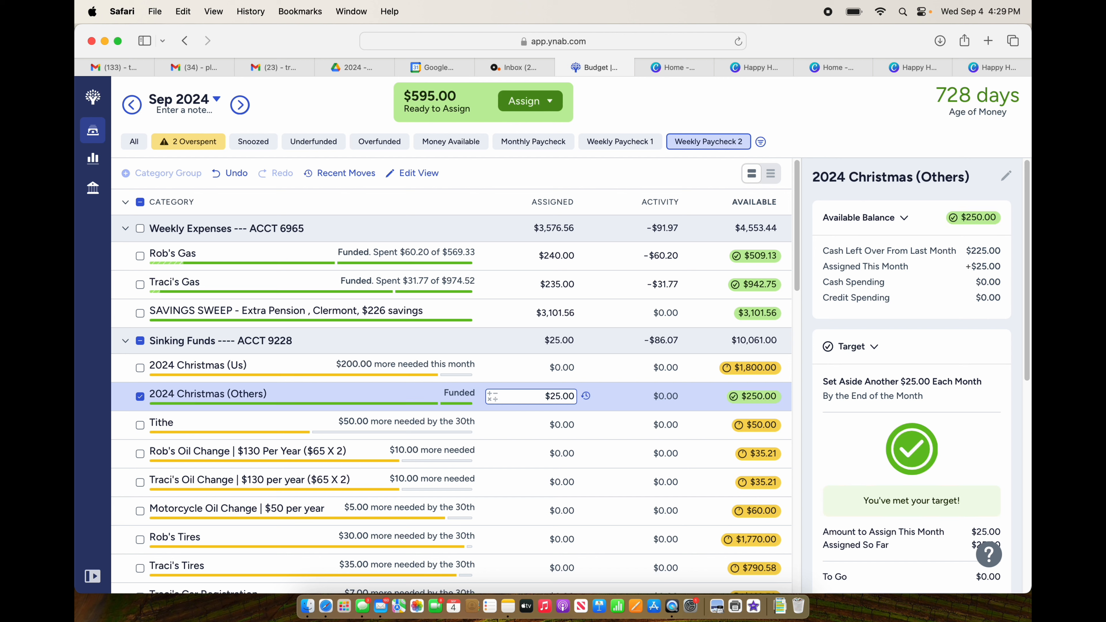
pyautogui.click(371, 396)
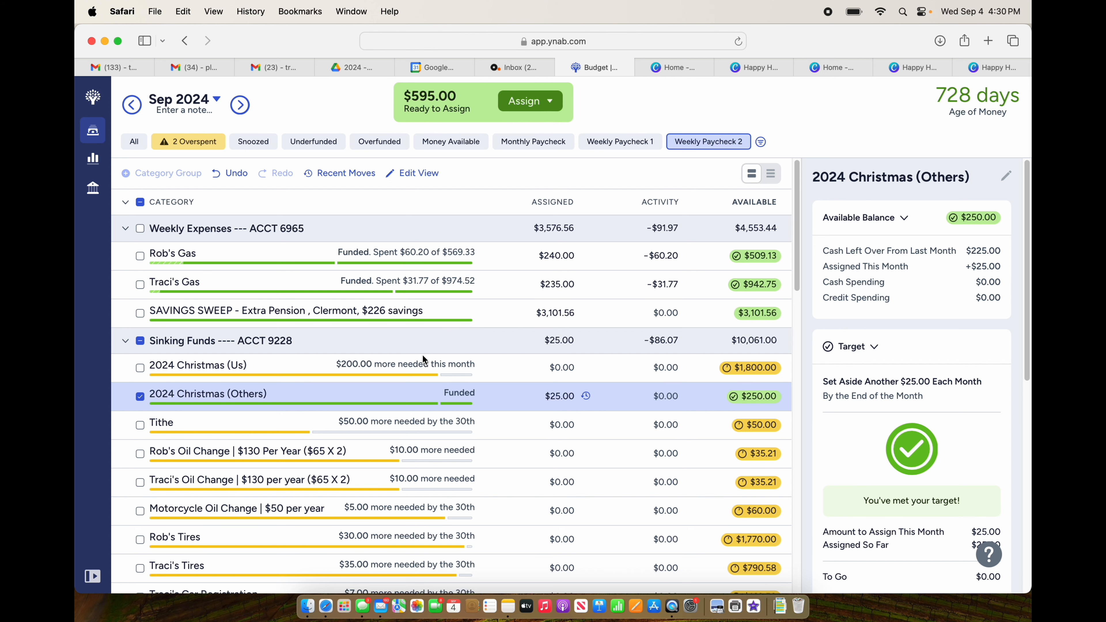
# Step: Assign $50 to the Tithe category under Sinking Funds
pyautogui.scroll(-2, 517, 429)
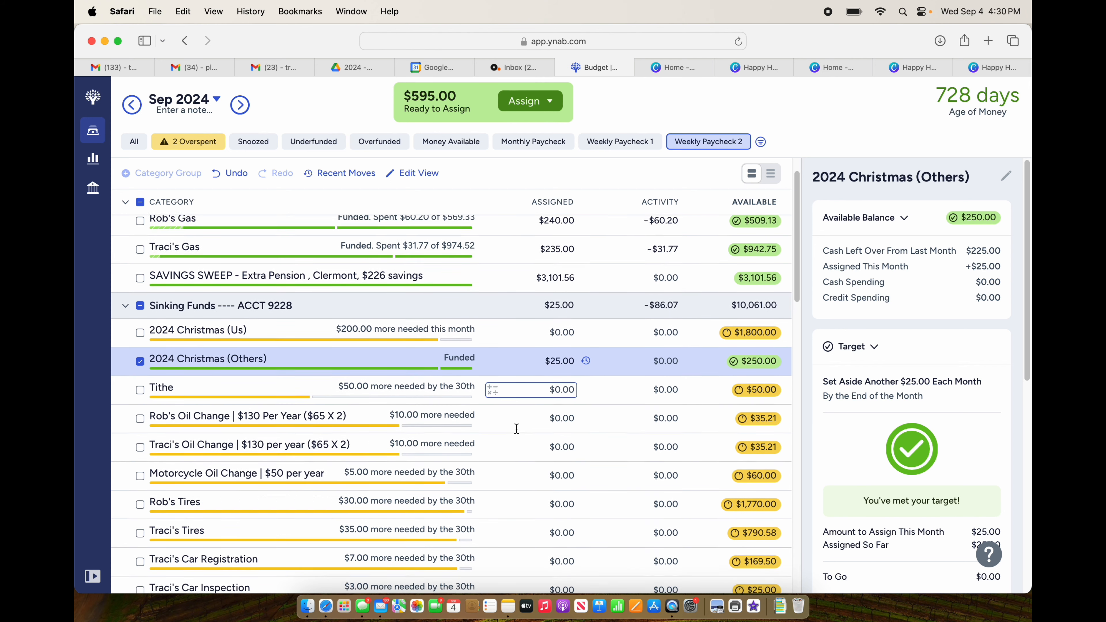
pyautogui.scroll(-3, 516, 429)
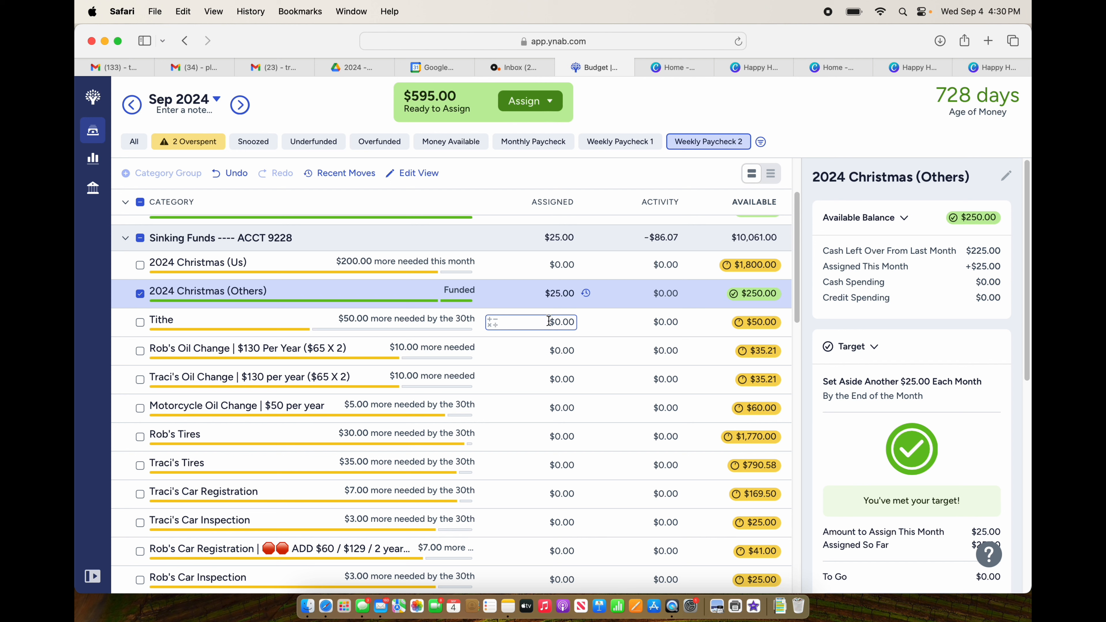
pyautogui.click(548, 321)
pyautogui.write('50.00')
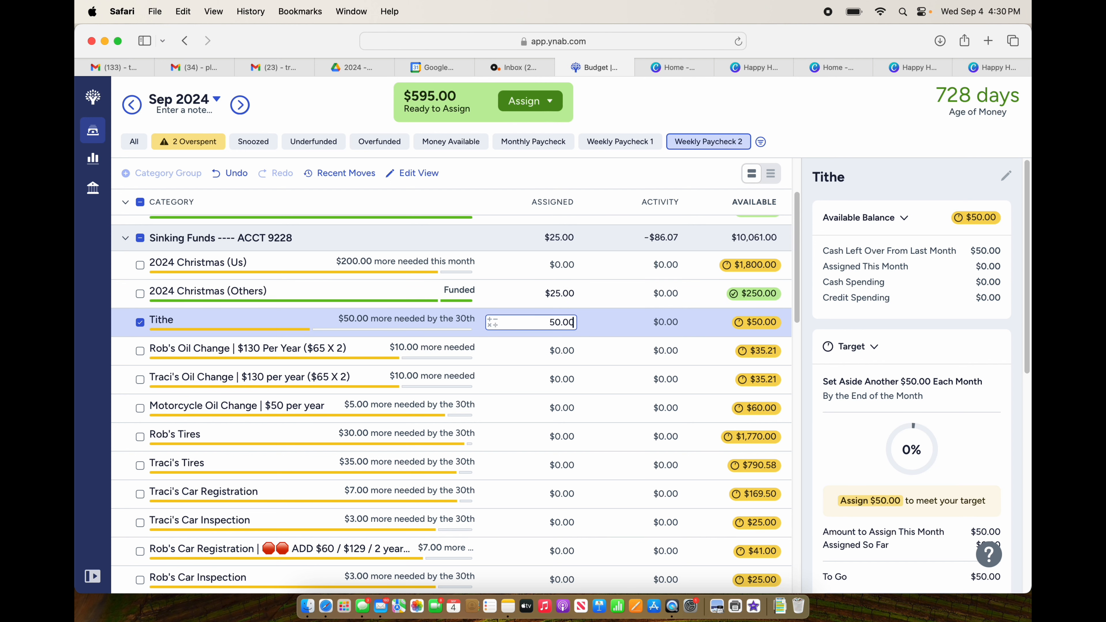
pyautogui.press('Return')
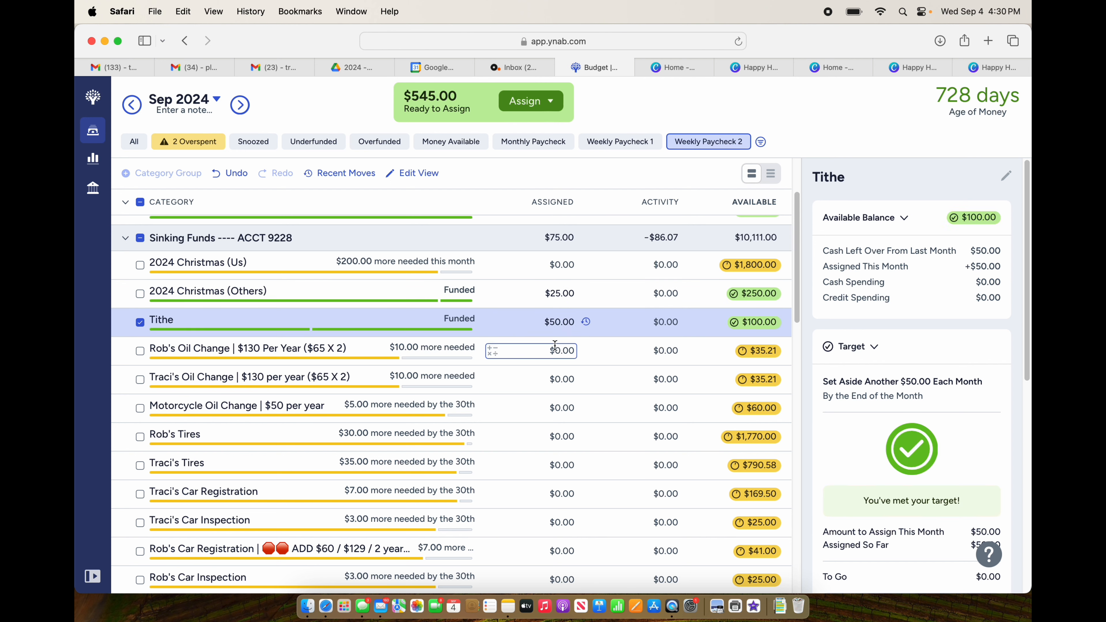
# Step: Assign $10 to each of the two $130-per-year oil change categories and $5 to Motorcycle Oil Change
pyautogui.click(549, 353)
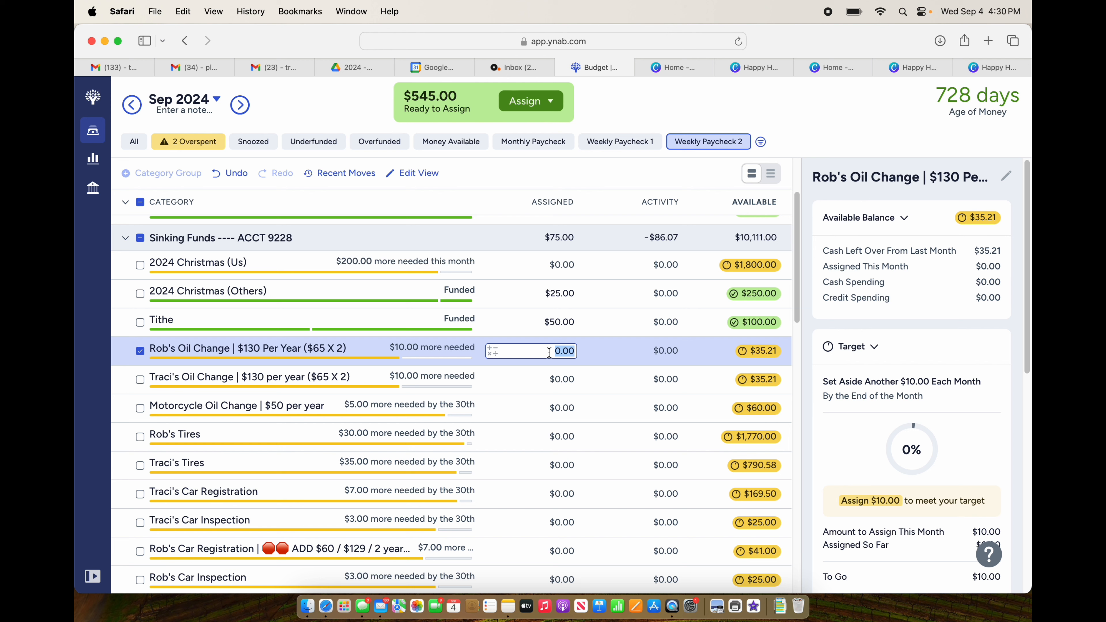
pyautogui.write('10')
pyautogui.press('Return')
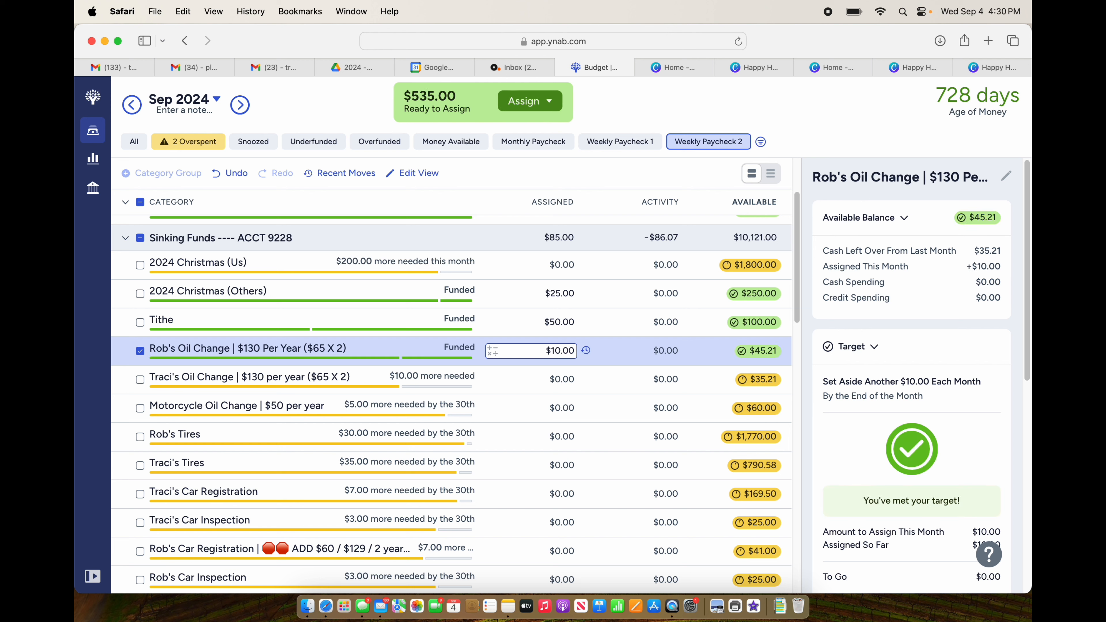
pyautogui.write('10')
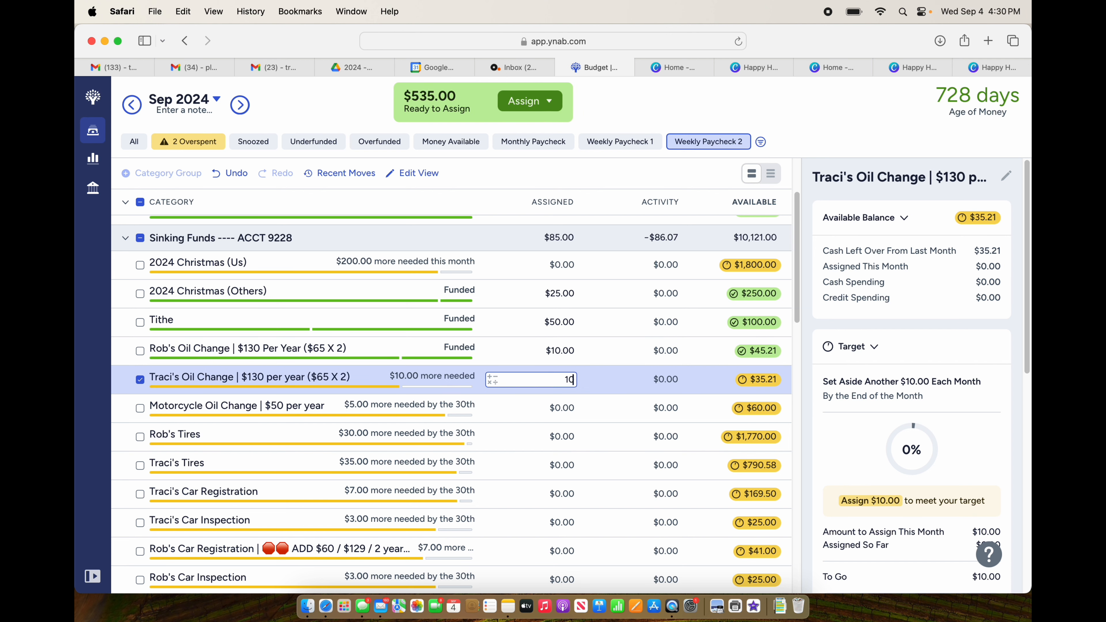
pyautogui.press('Return')
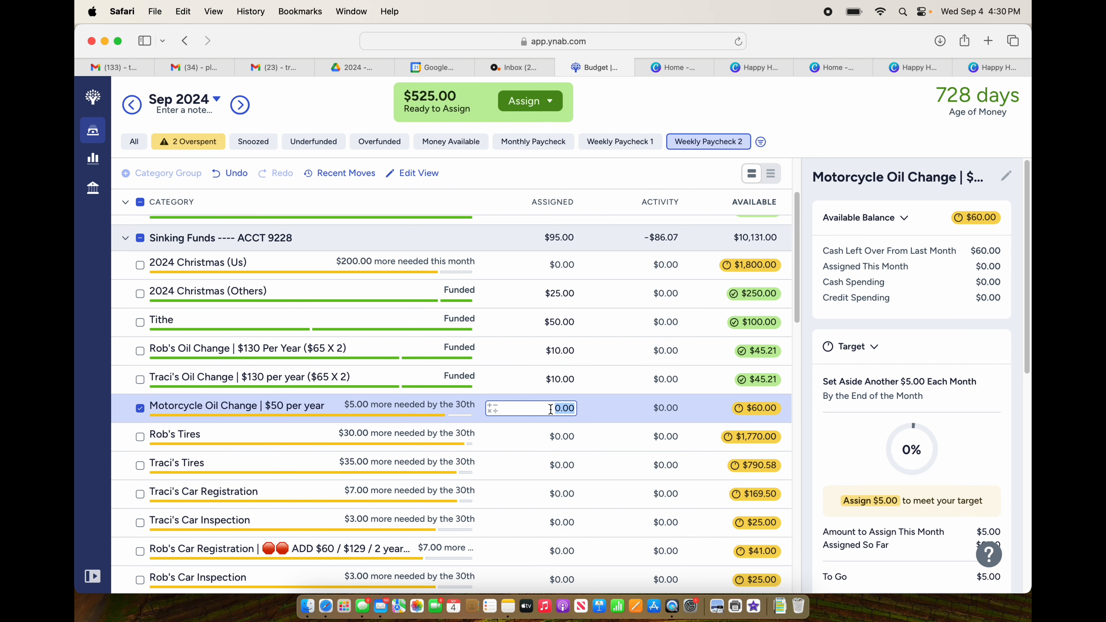
pyautogui.write('5')
pyautogui.press('Return')
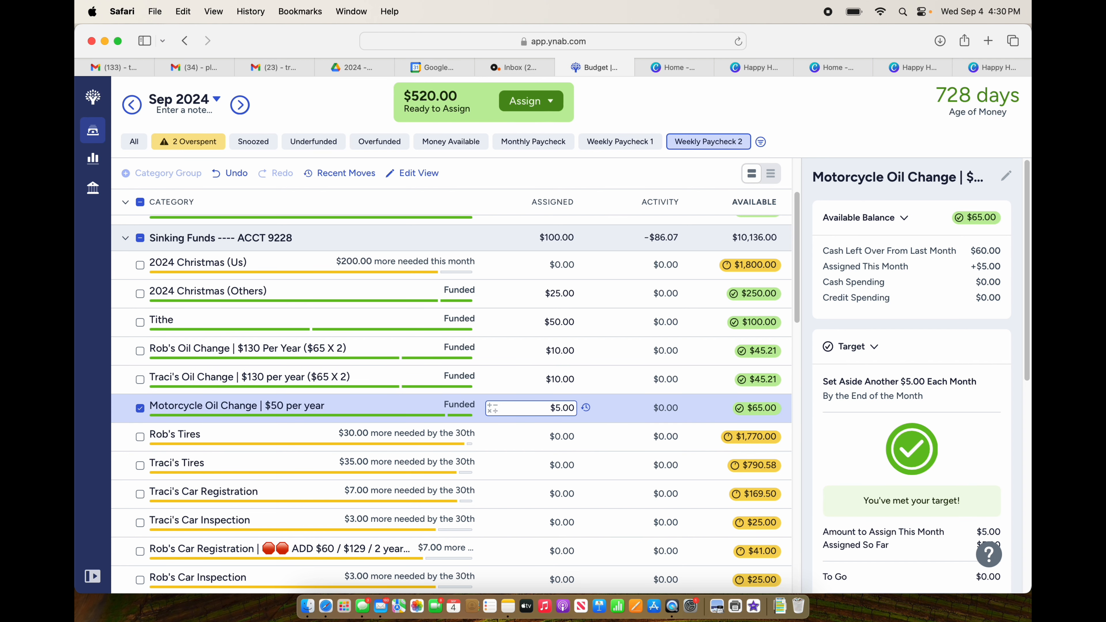
# Step: Assign $30 to the first tires category and $35 to the second tires category under Sinking Funds
pyautogui.scroll(-2, 551, 387)
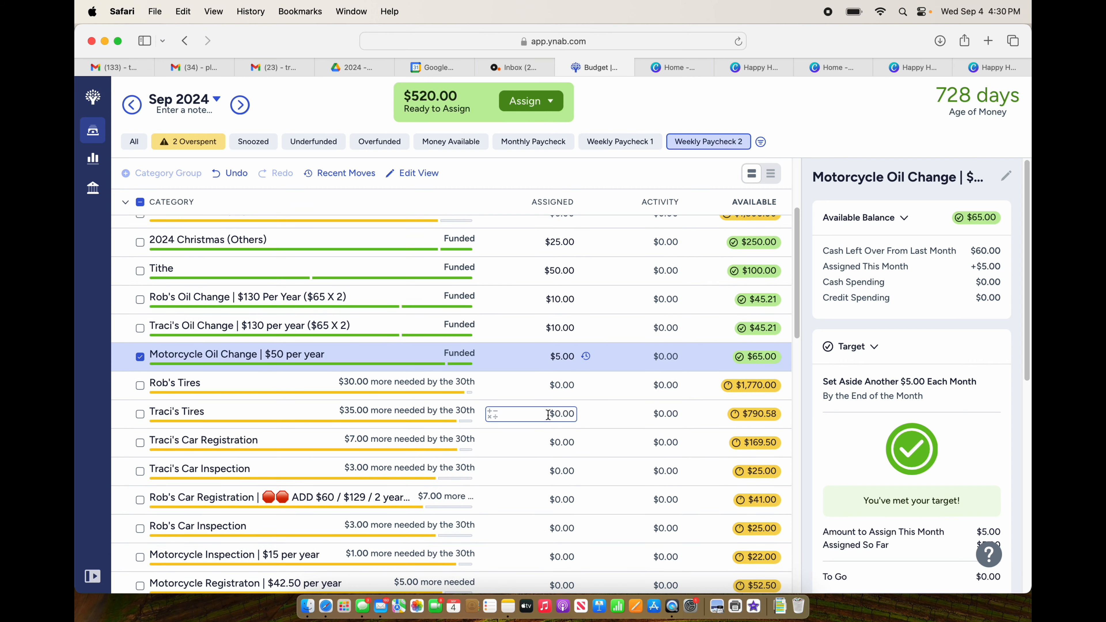
pyautogui.click(552, 387)
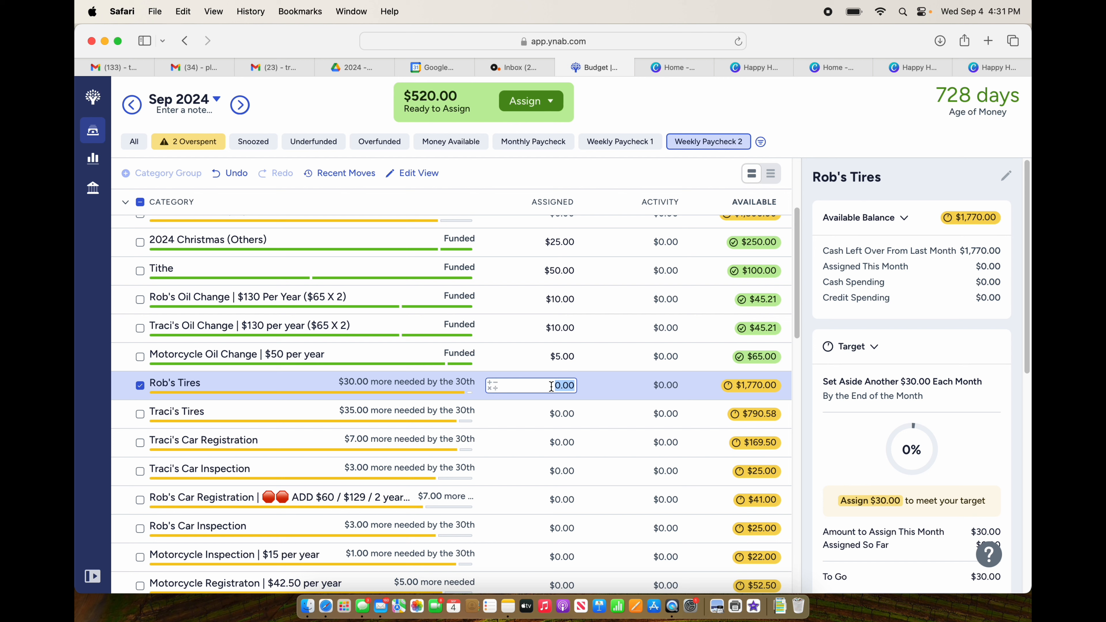
pyautogui.write('30.00')
pyautogui.press('Return')
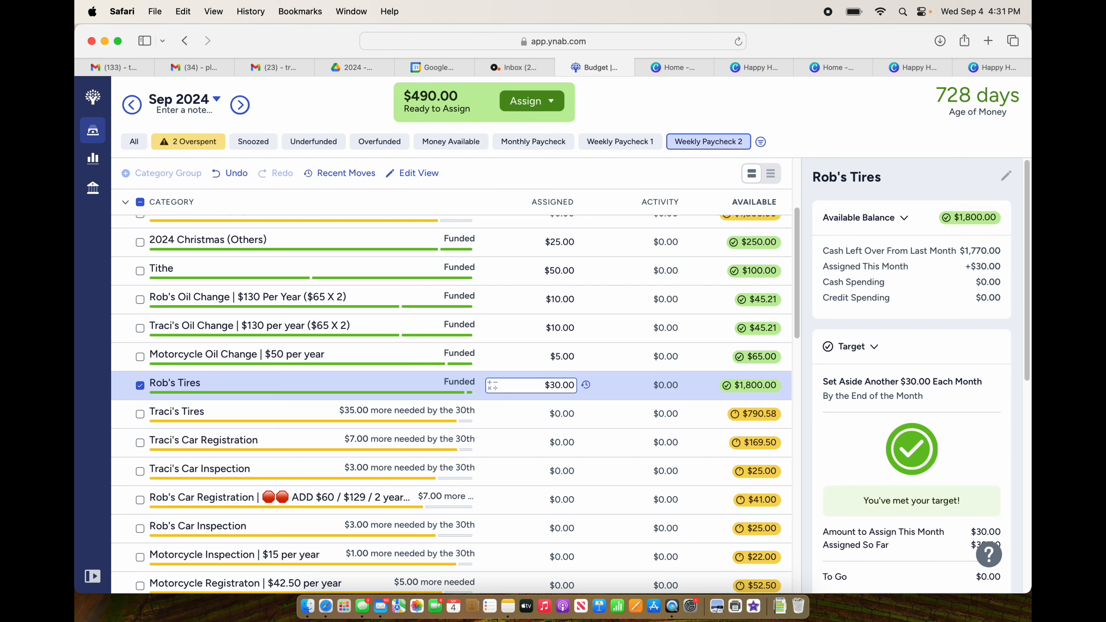
pyautogui.click(559, 414)
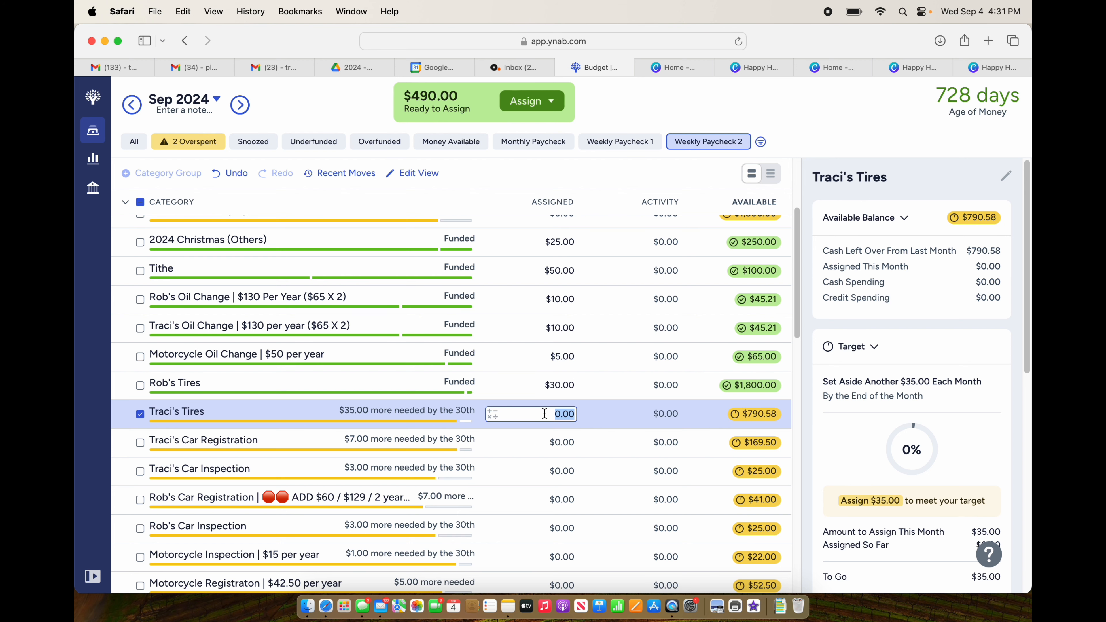
pyautogui.write('35')
pyautogui.press('Return')
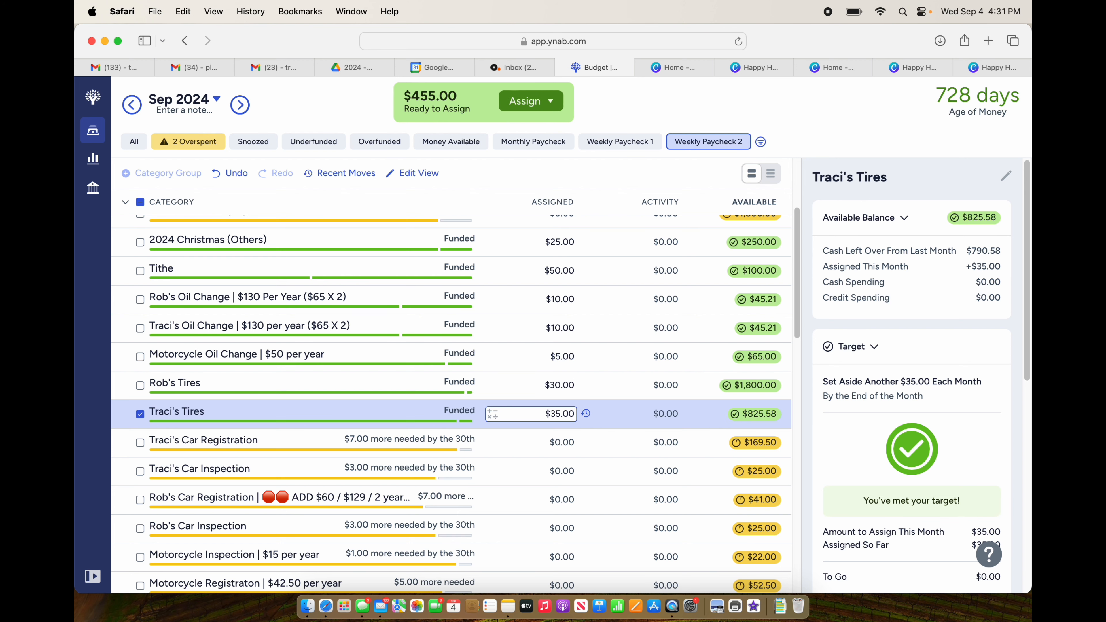
# Step: Assign $7 to the first car registration category and $3 to the car inspection category directly below it
pyautogui.scroll(-3, 544, 410)
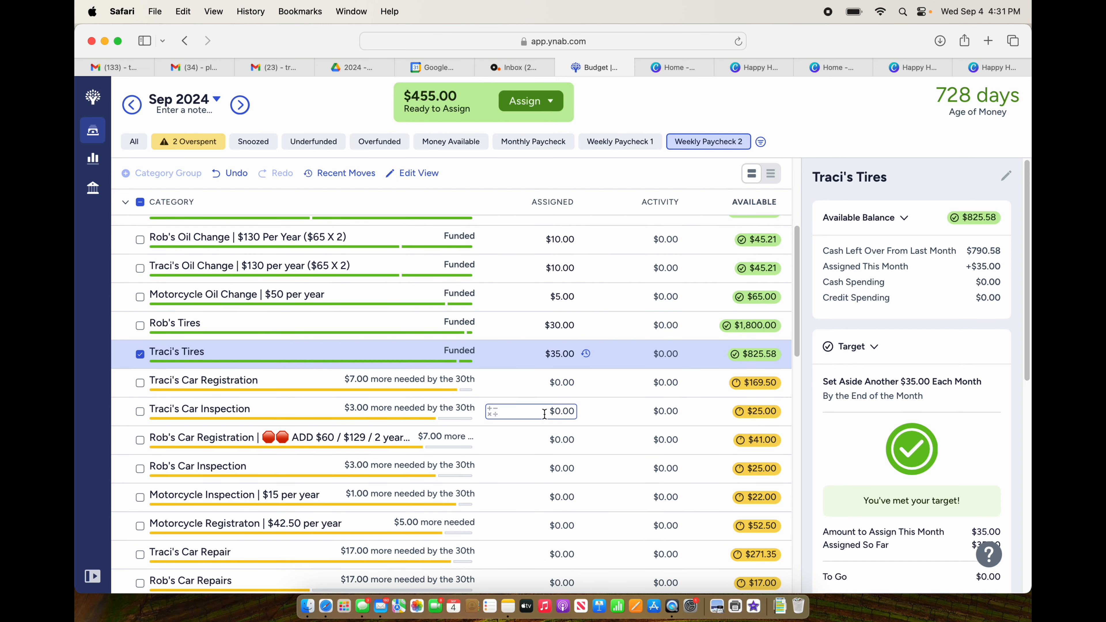
pyautogui.click(553, 382)
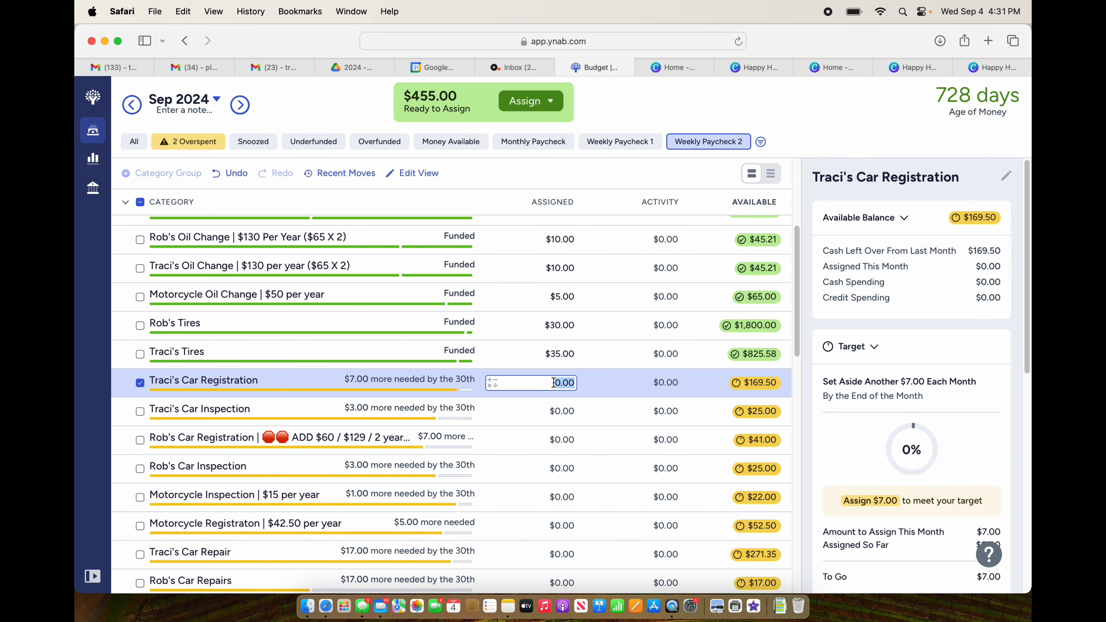
pyautogui.write('7')
pyautogui.press('Return')
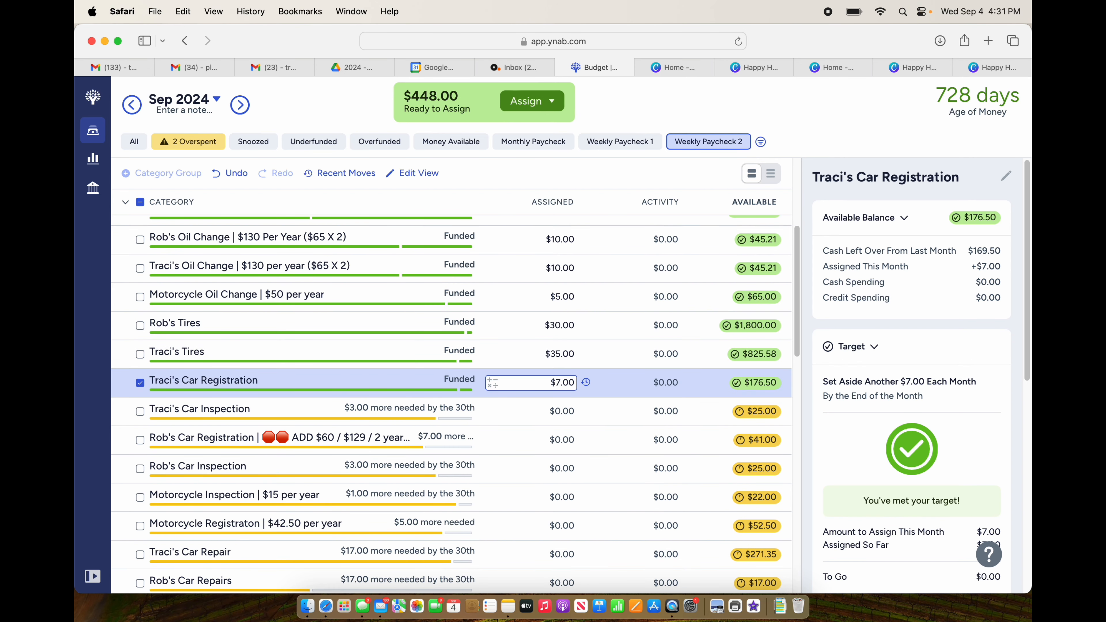
pyautogui.click(557, 412)
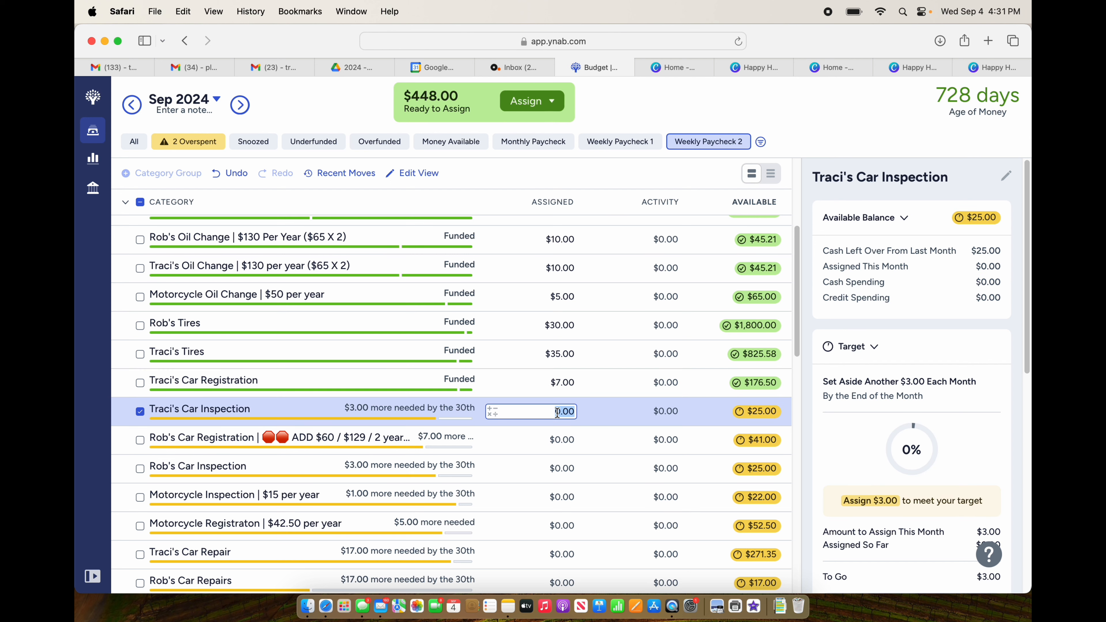
pyautogui.write('3')
pyautogui.press('Return')
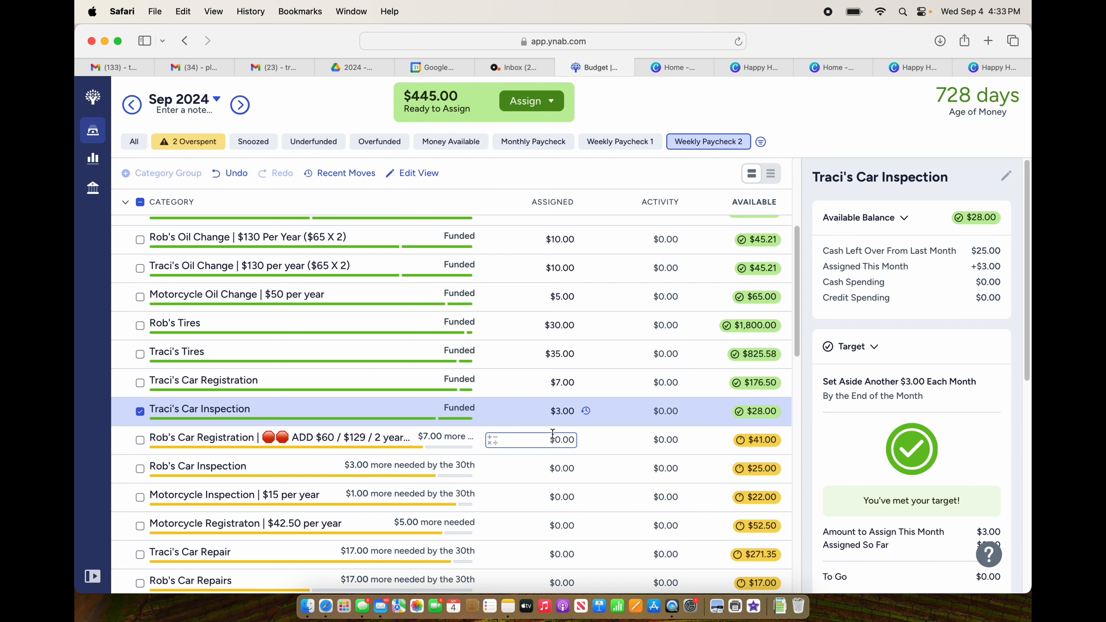
# Step: Assign $7 to the car registration category marked "ADD $60 / $129 / 2 years"
pyautogui.click(562, 440)
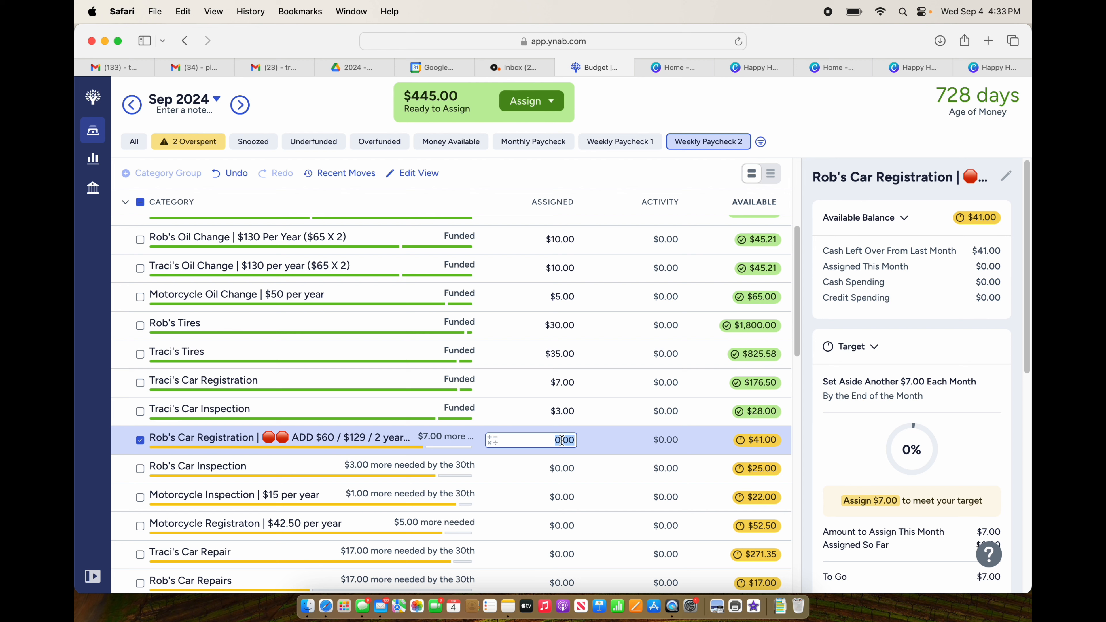
pyautogui.write('7')
pyautogui.press('Return')
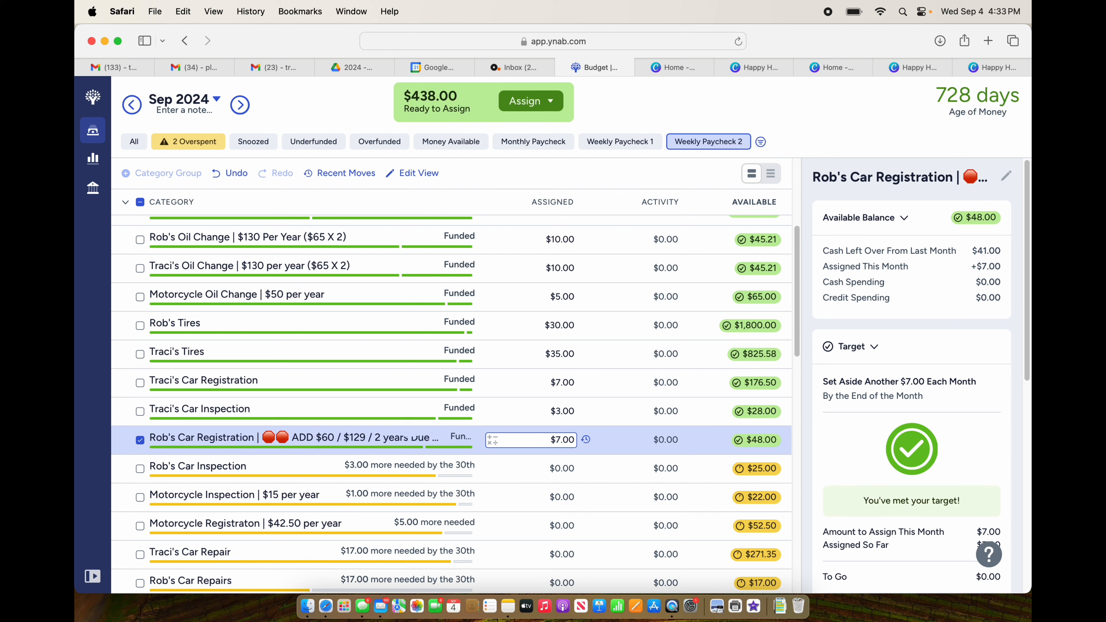
# Step: Assign $3 to the unfunded car inspection category directly above Motorcycle Inspection, and $1 to Motorcycle Inspection
pyautogui.click(564, 475)
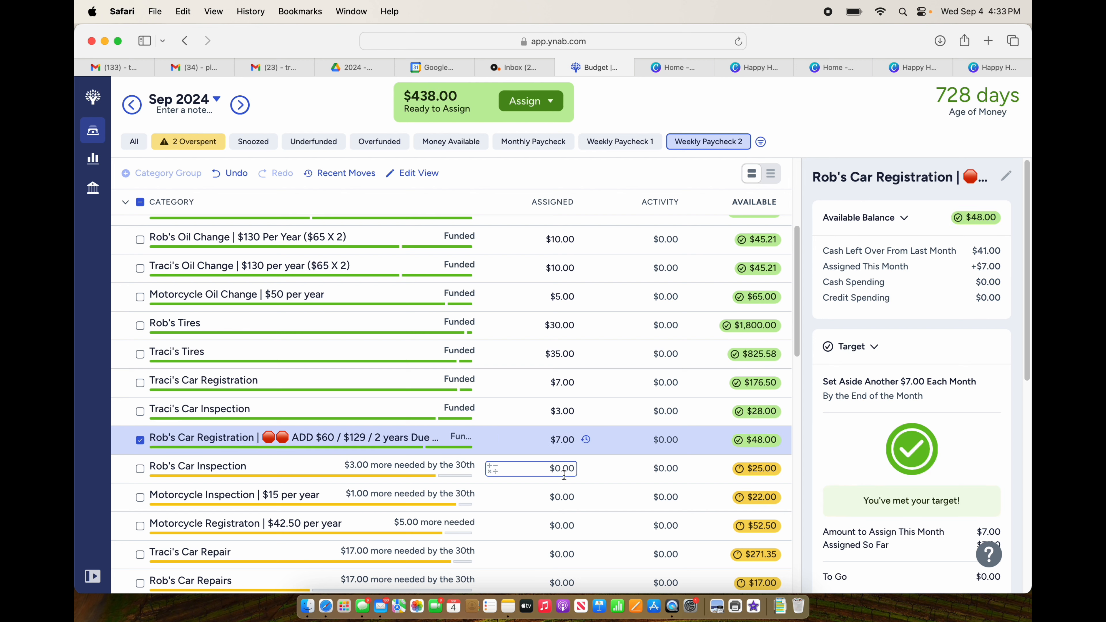
pyautogui.click(559, 477)
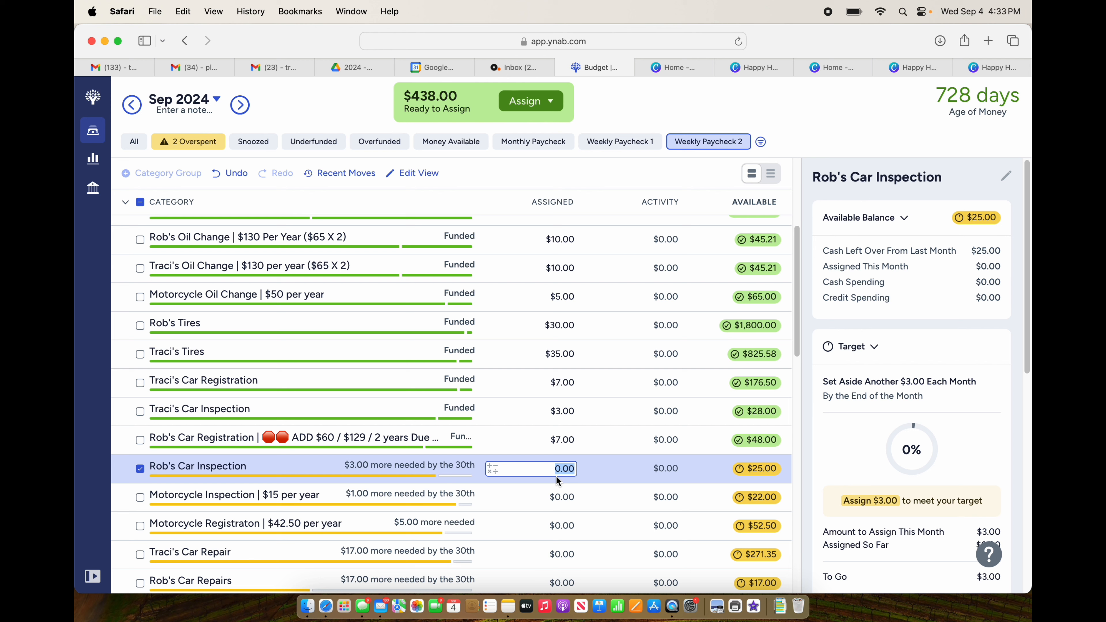
pyautogui.write('3')
pyautogui.press('Return')
pyautogui.click(550, 486)
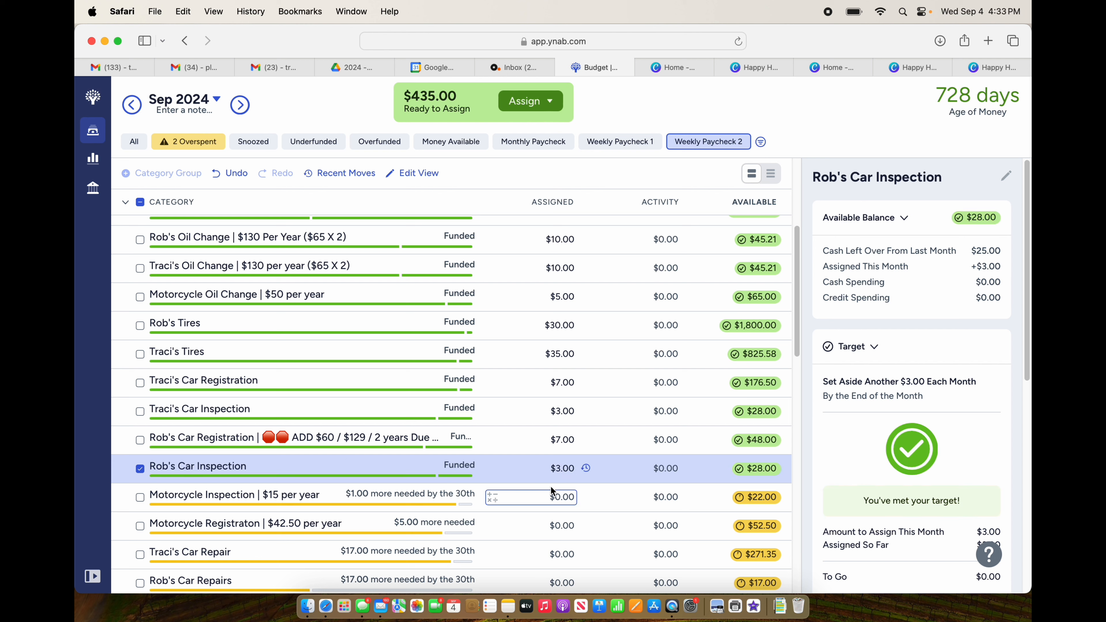
pyautogui.click(551, 495)
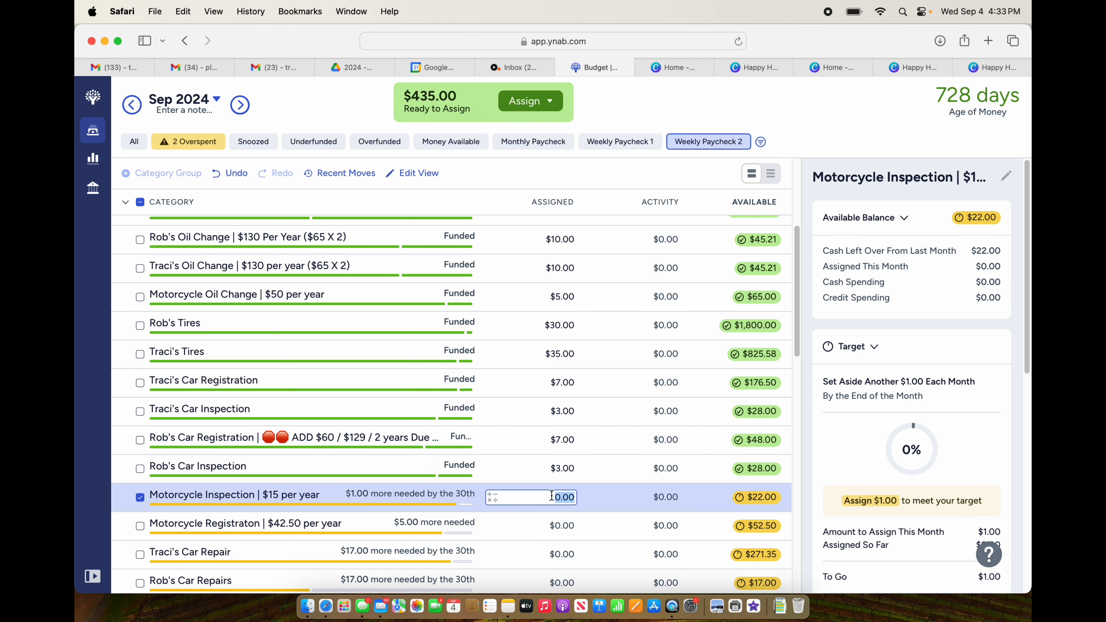
pyautogui.write('1')
pyautogui.press('Return')
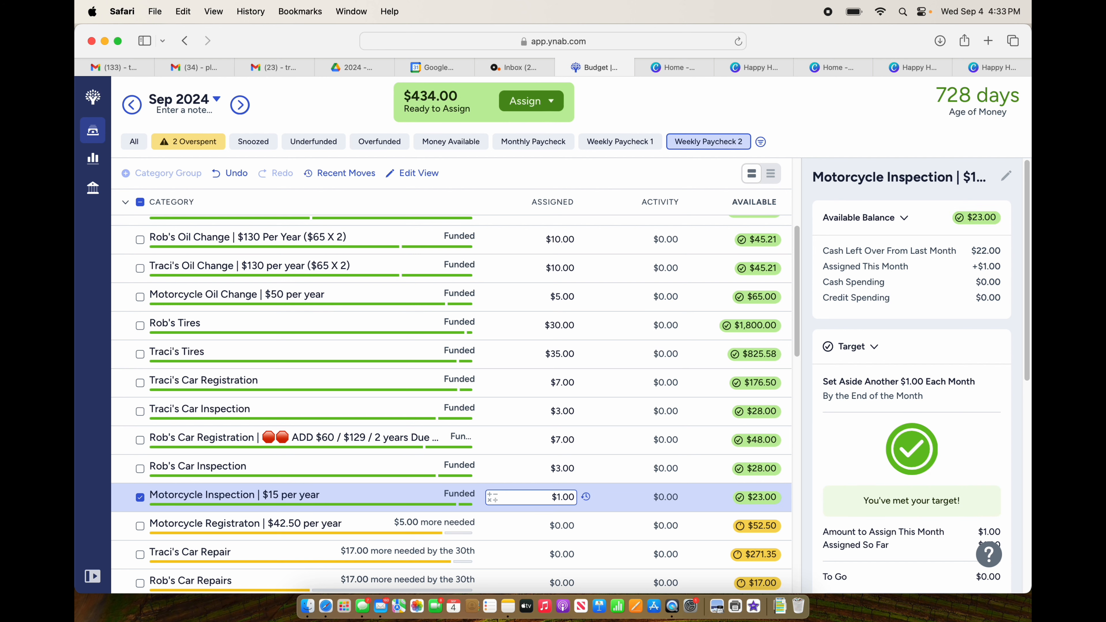
# Step: Assign $5 to the "Motorcycle Registraton | $42.50 per year" category
pyautogui.scroll(-2, 548, 466)
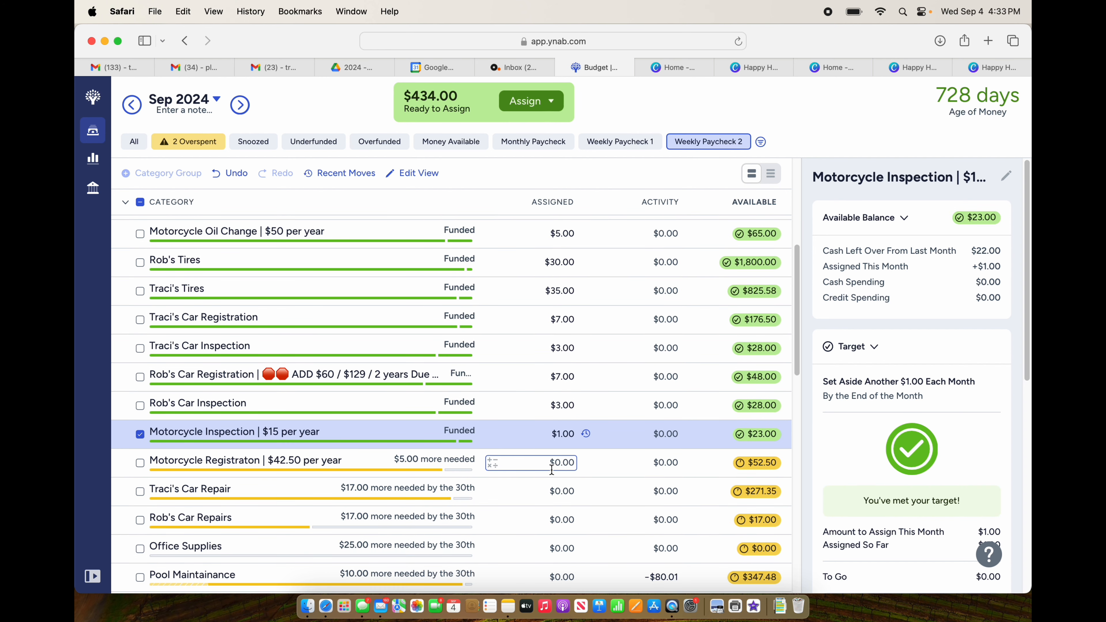
pyautogui.click(552, 469)
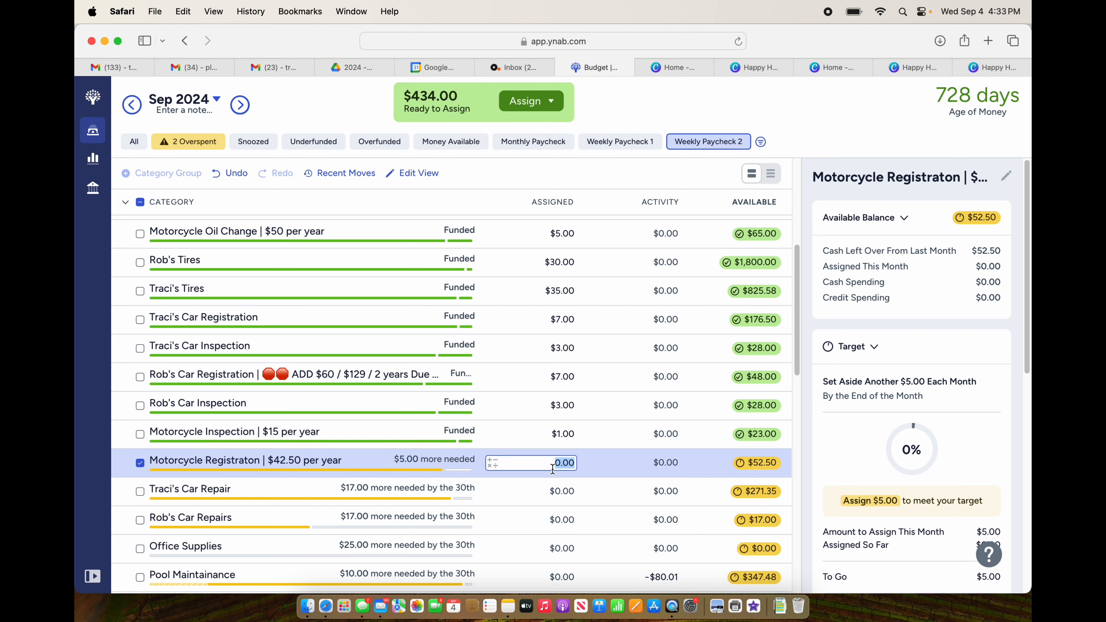
pyautogui.write('5')
pyautogui.press('Return')
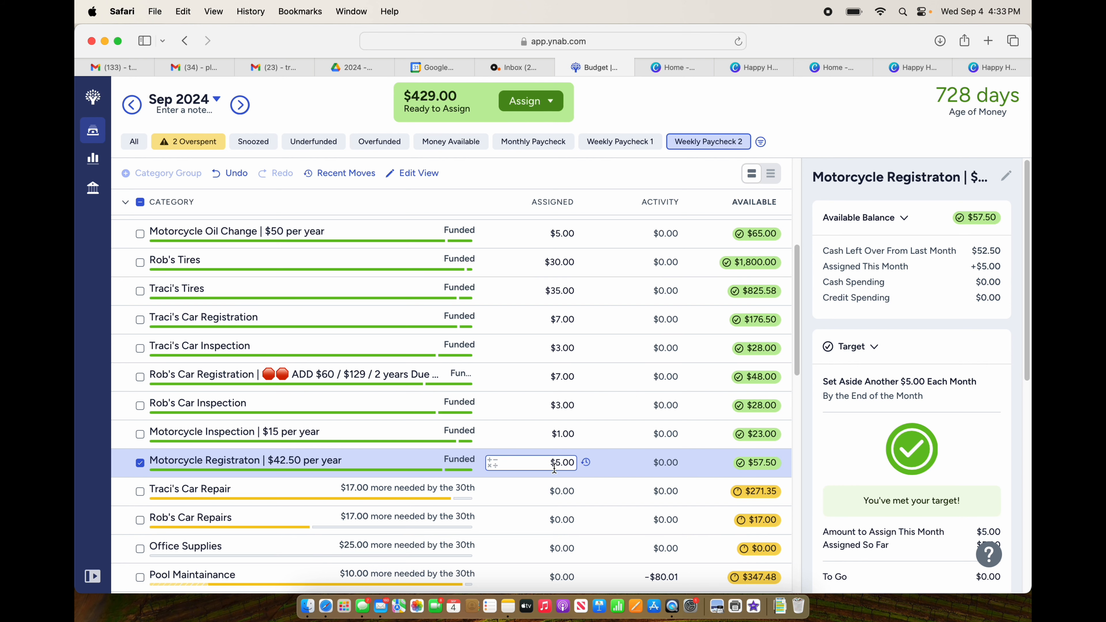
# Step: Assign $17 to each of the two car repair categories below Motorcycle Registraton
pyautogui.scroll(-3, 554, 469)
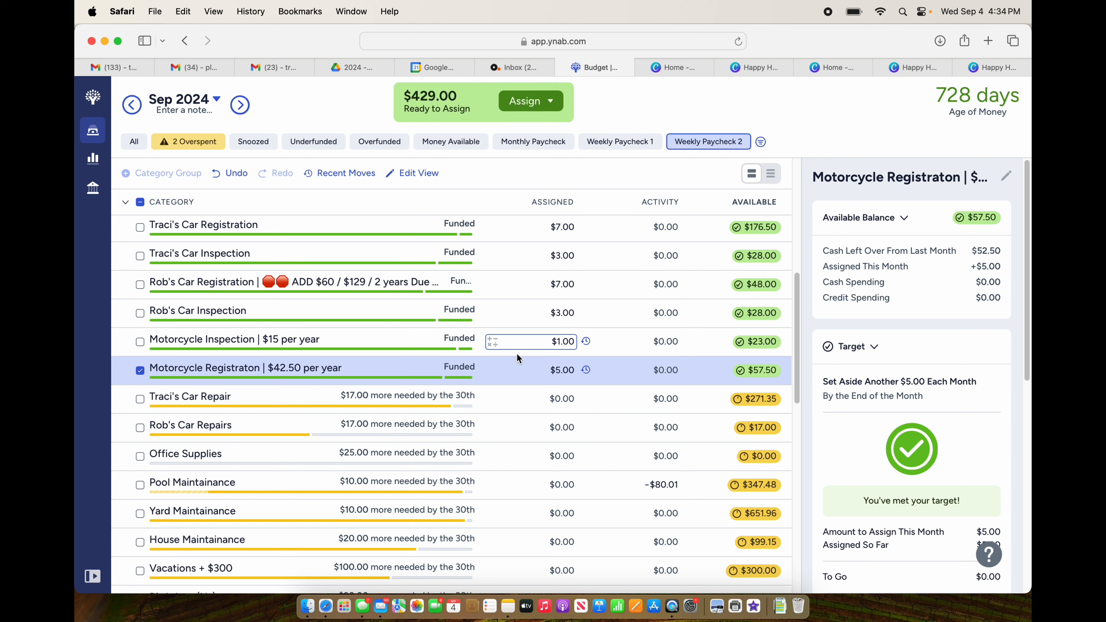
pyautogui.click(528, 398)
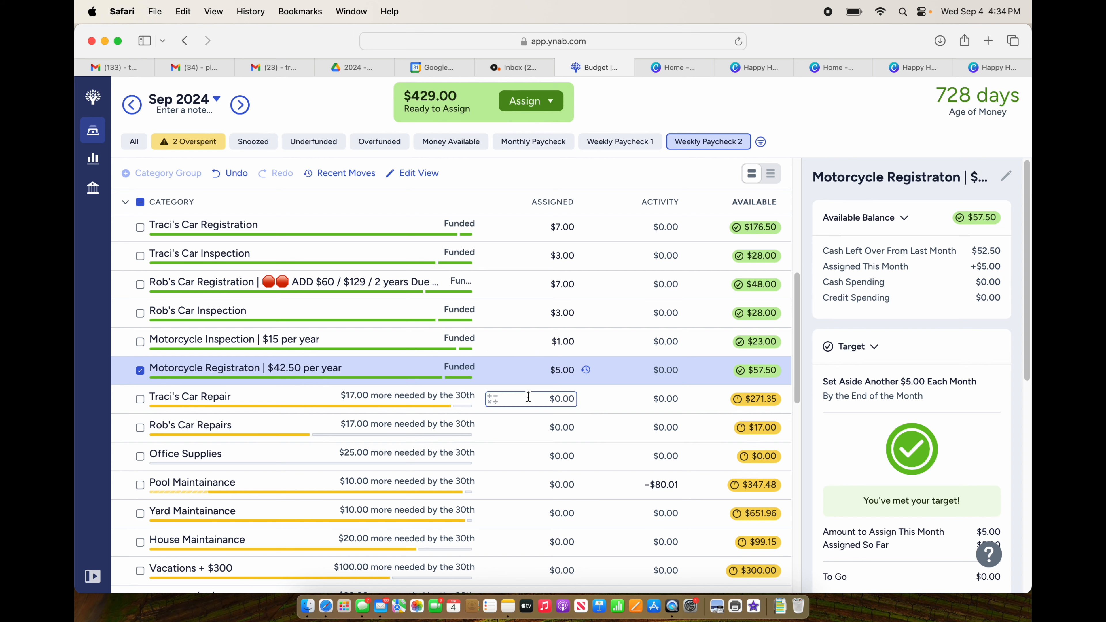
pyautogui.scroll(-2, 530, 400)
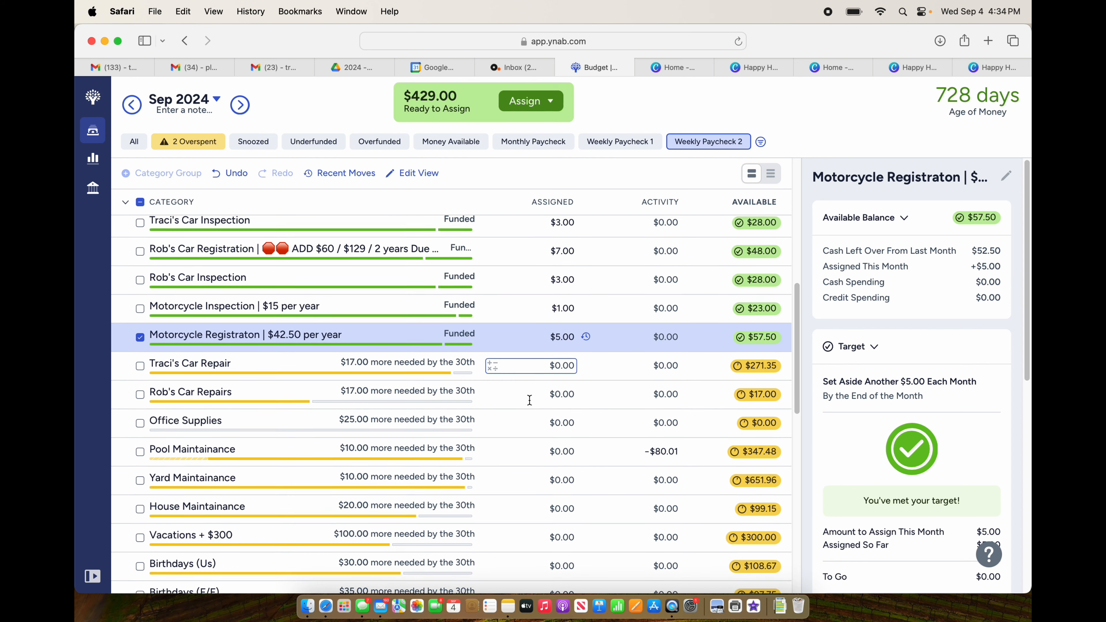
pyautogui.scroll(-1, 529, 400)
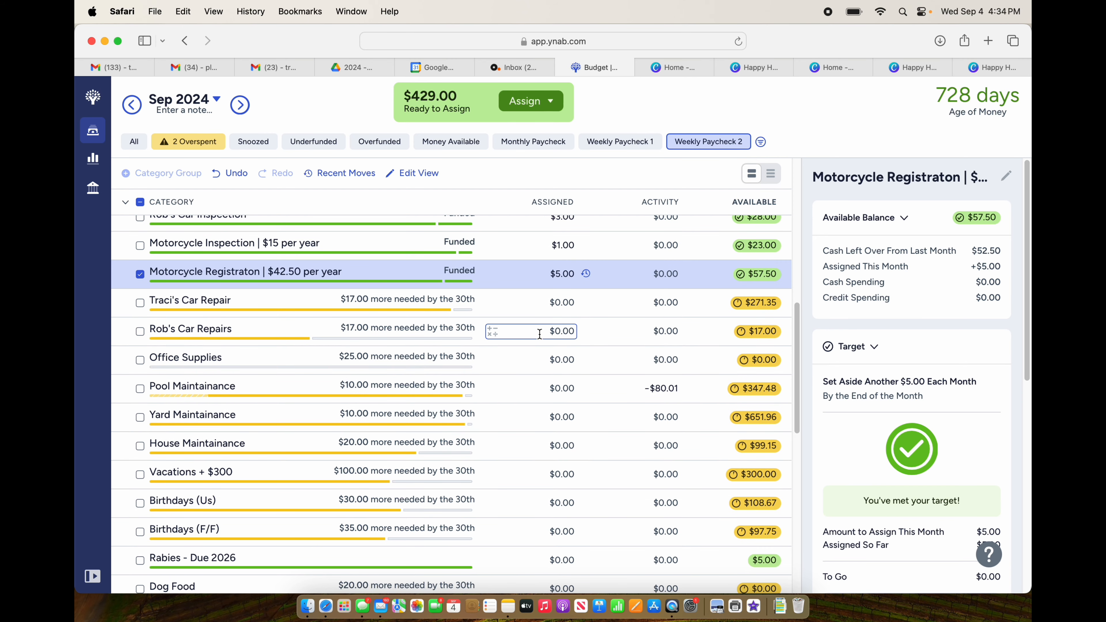
pyautogui.click(539, 305)
pyautogui.write('17')
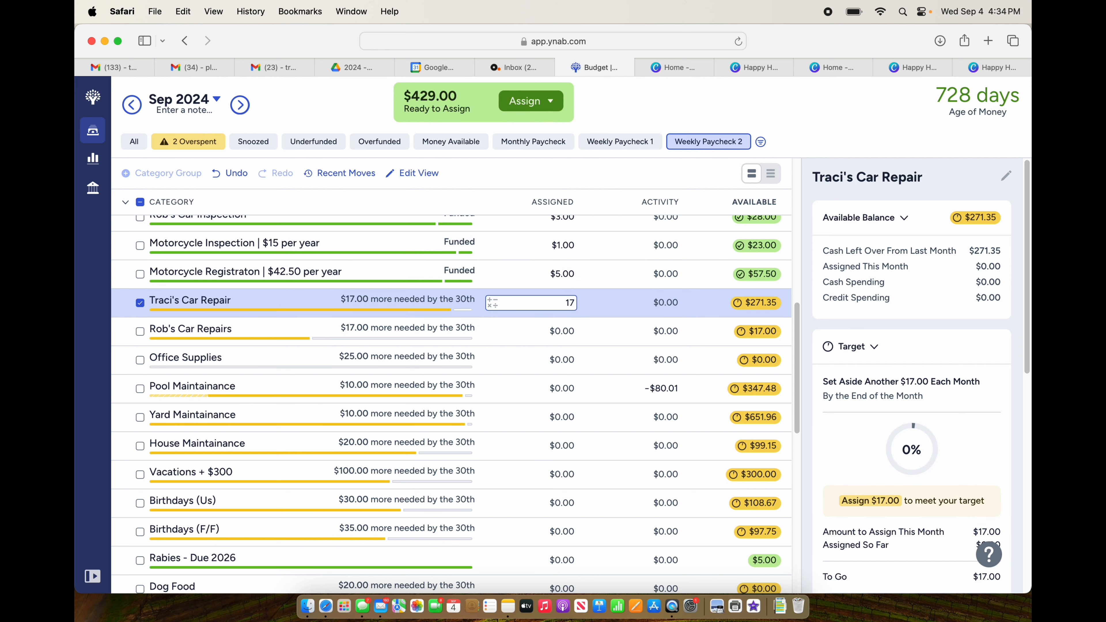
pyautogui.press('Return')
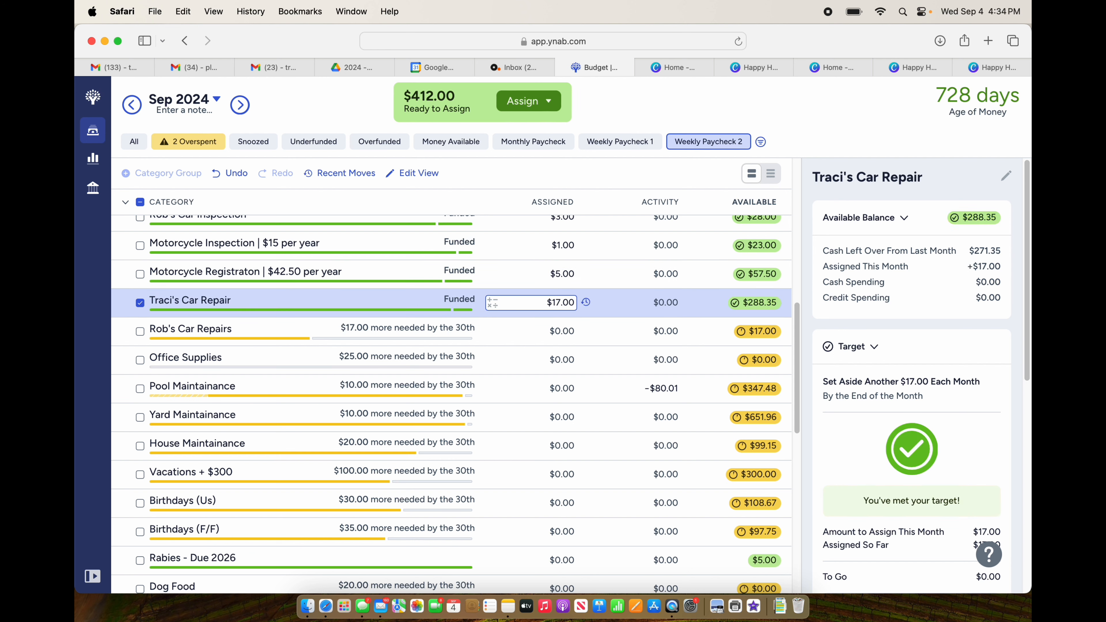
pyautogui.click(542, 331)
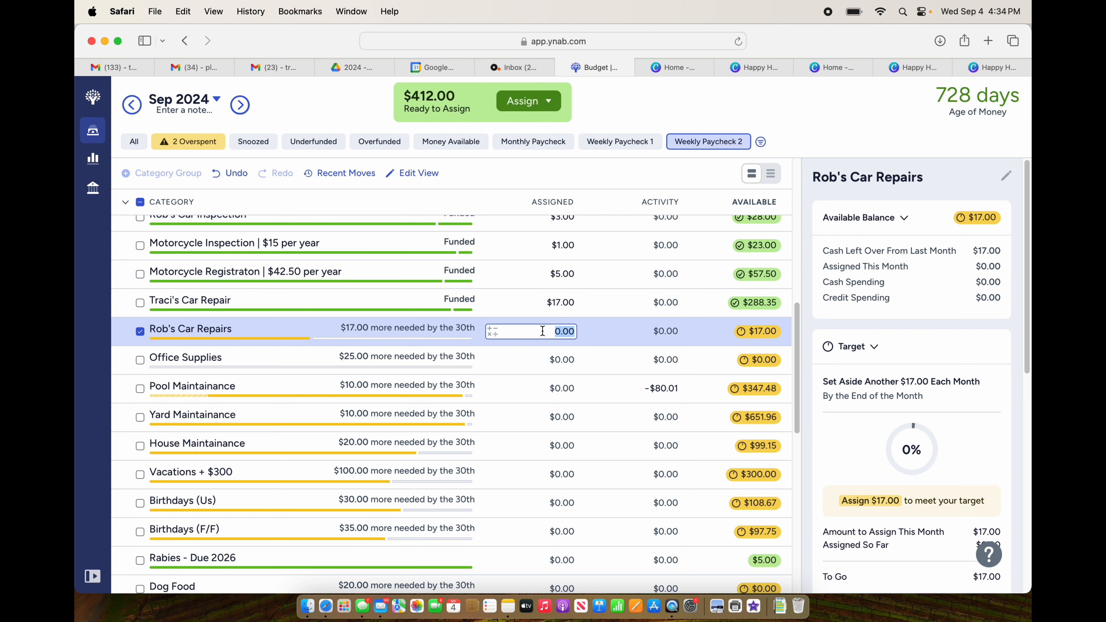
pyautogui.write('17')
pyautogui.press('Return')
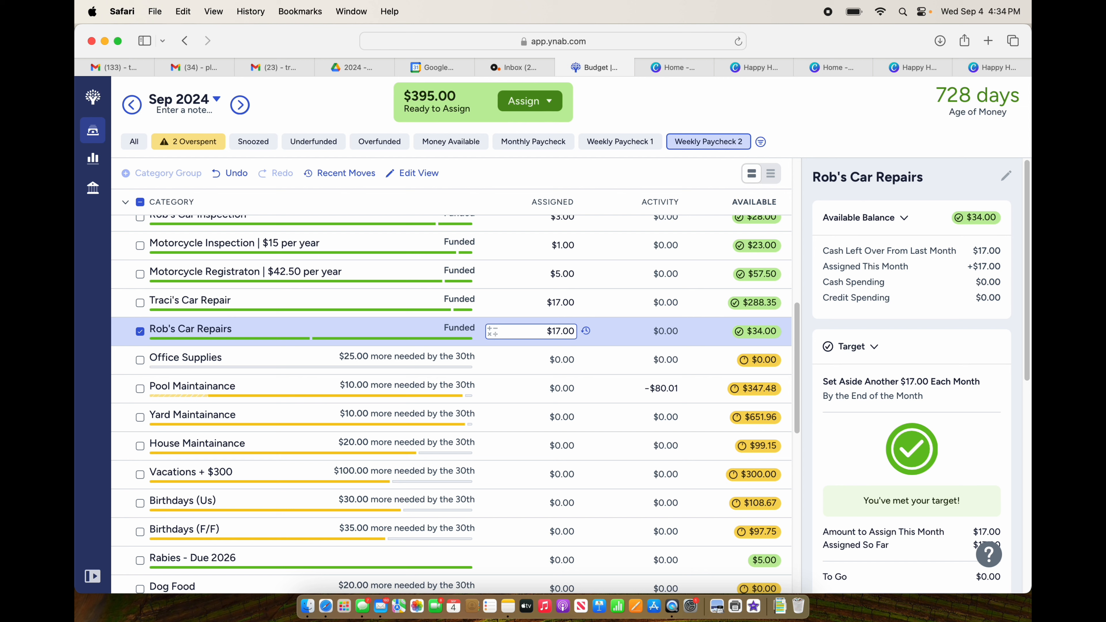
# Step: Assign $25 to the Office Supplies category
pyautogui.click(548, 359)
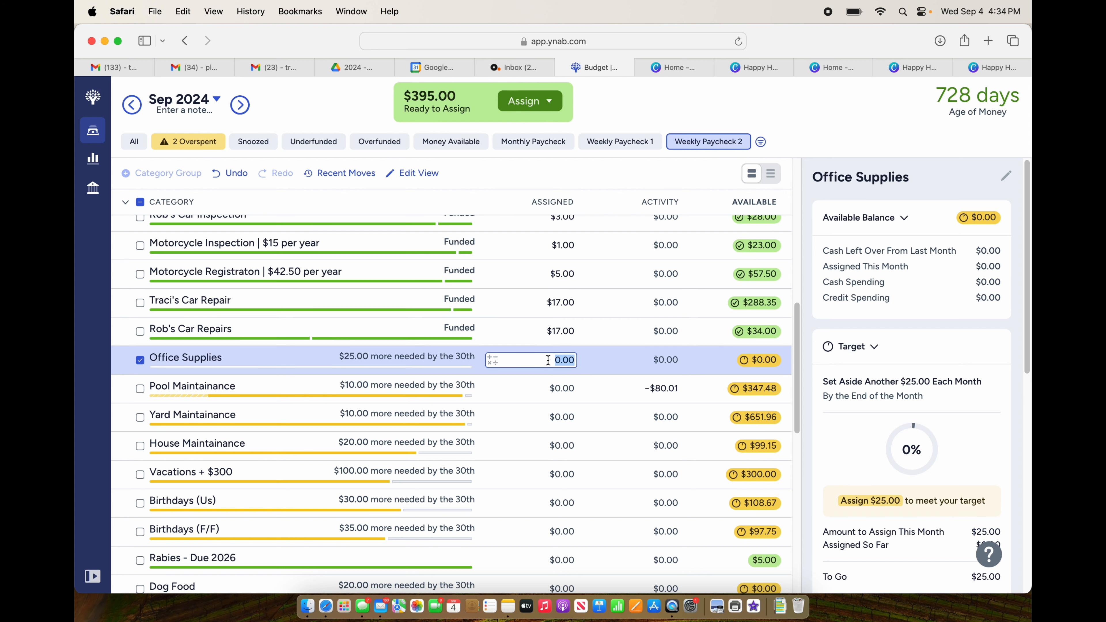
pyautogui.write('25')
pyautogui.press('Return')
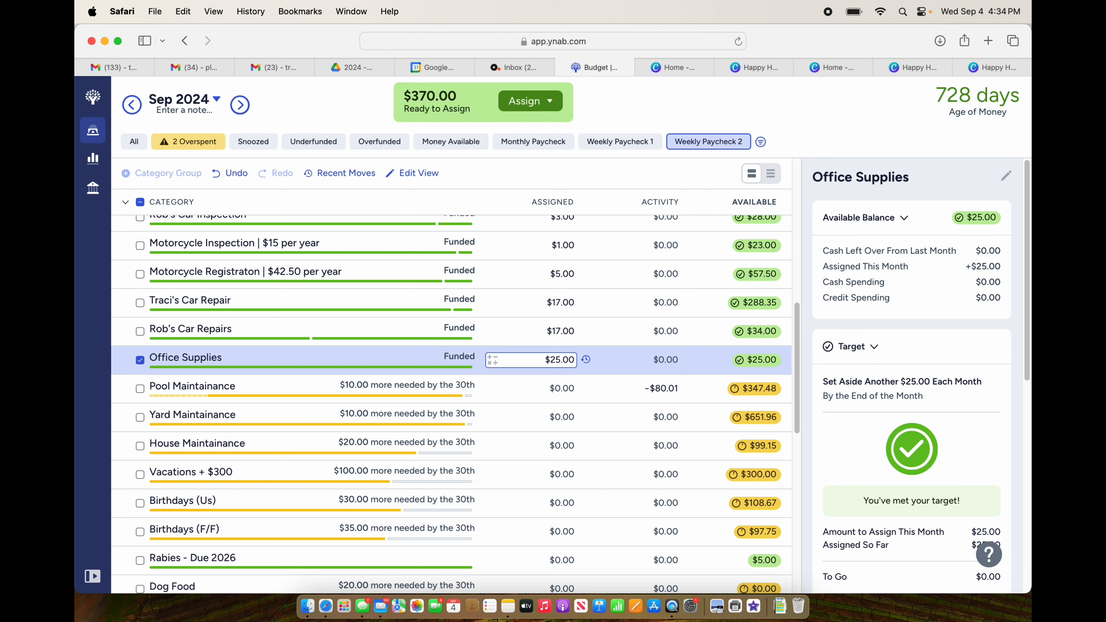
pyautogui.click(350, 360)
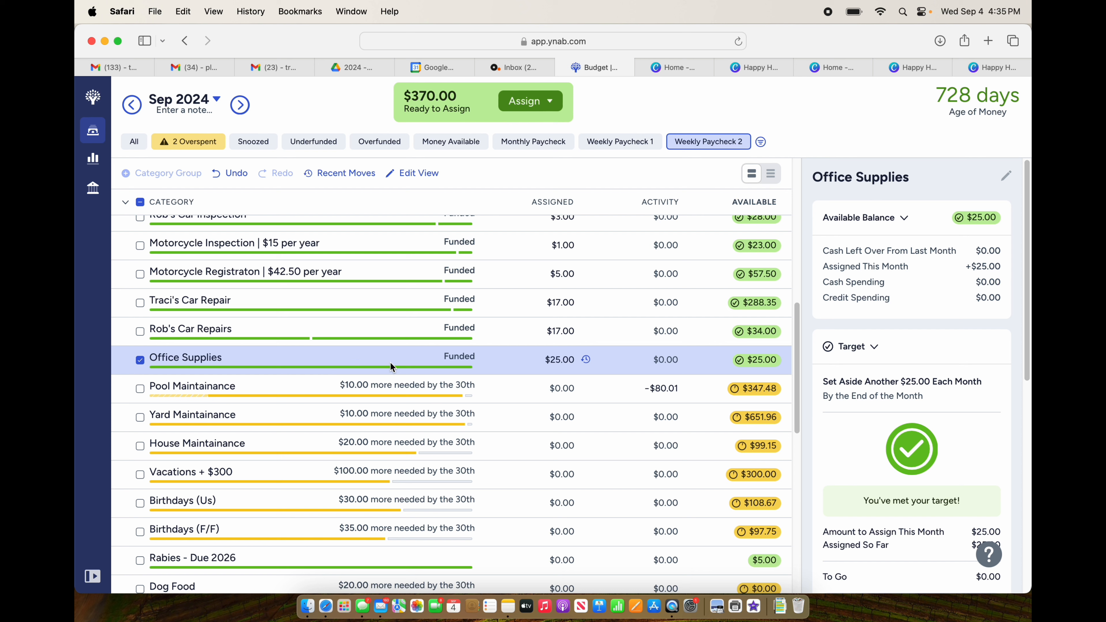
# Step: Assign $10 each to the Pool Maintainance and Yard Maintainance categories
pyautogui.click(541, 391)
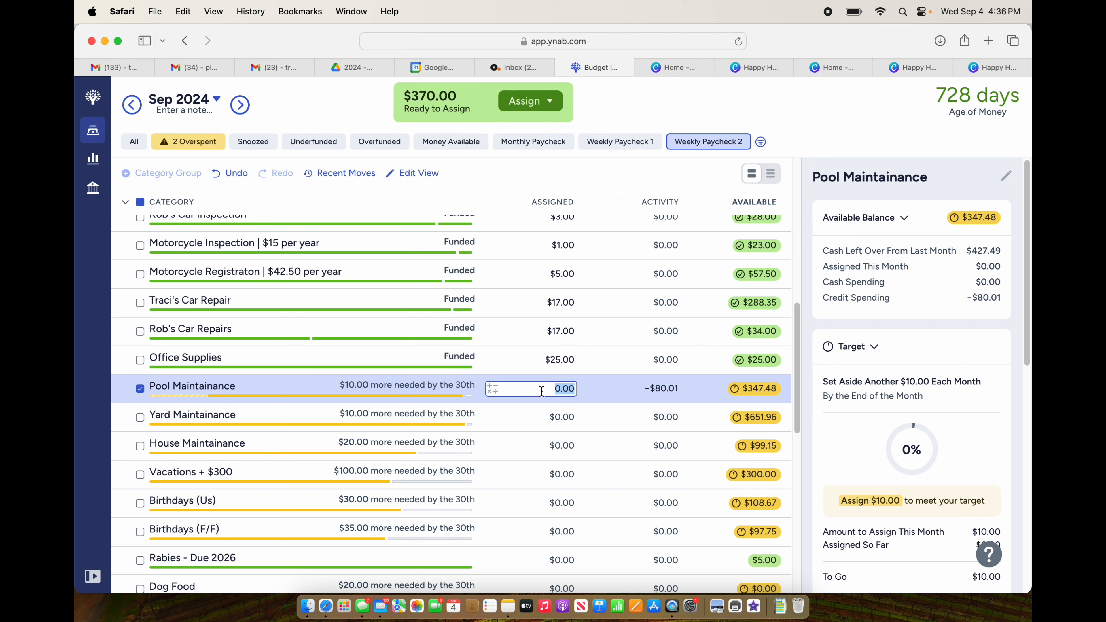
pyautogui.write('10')
pyautogui.press('Return')
pyautogui.click(559, 417)
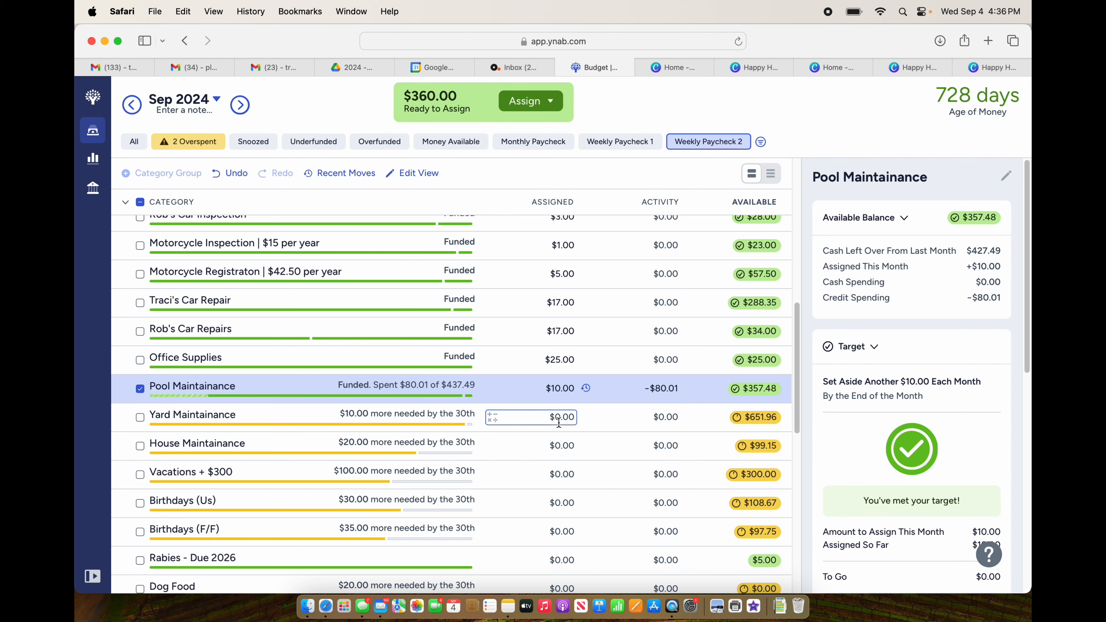
pyautogui.click(558, 417)
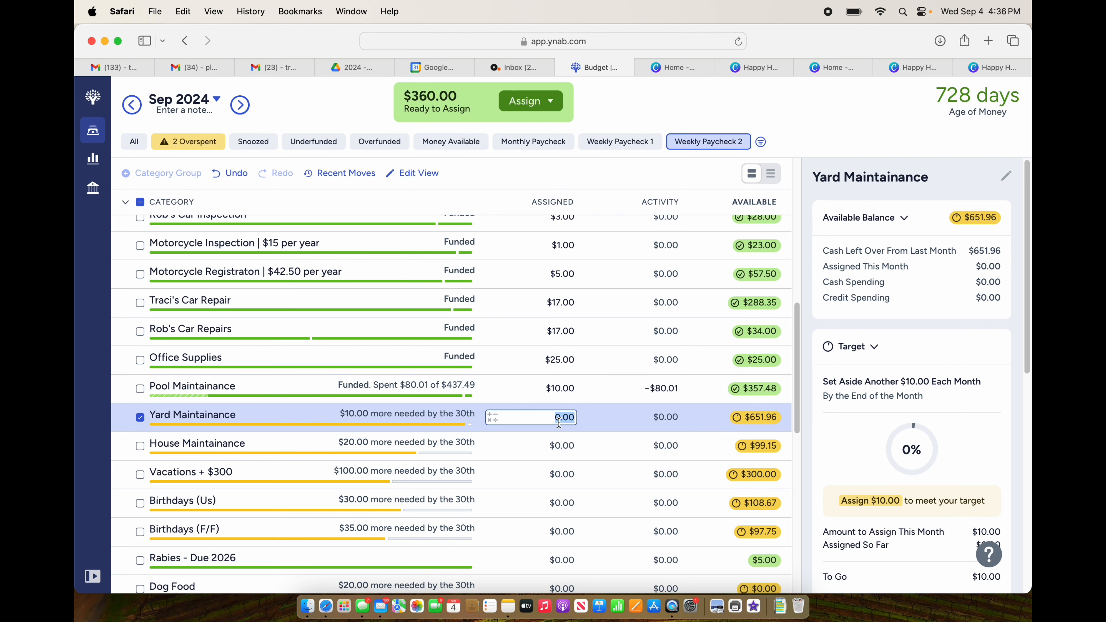
pyautogui.write('10')
pyautogui.press('Return')
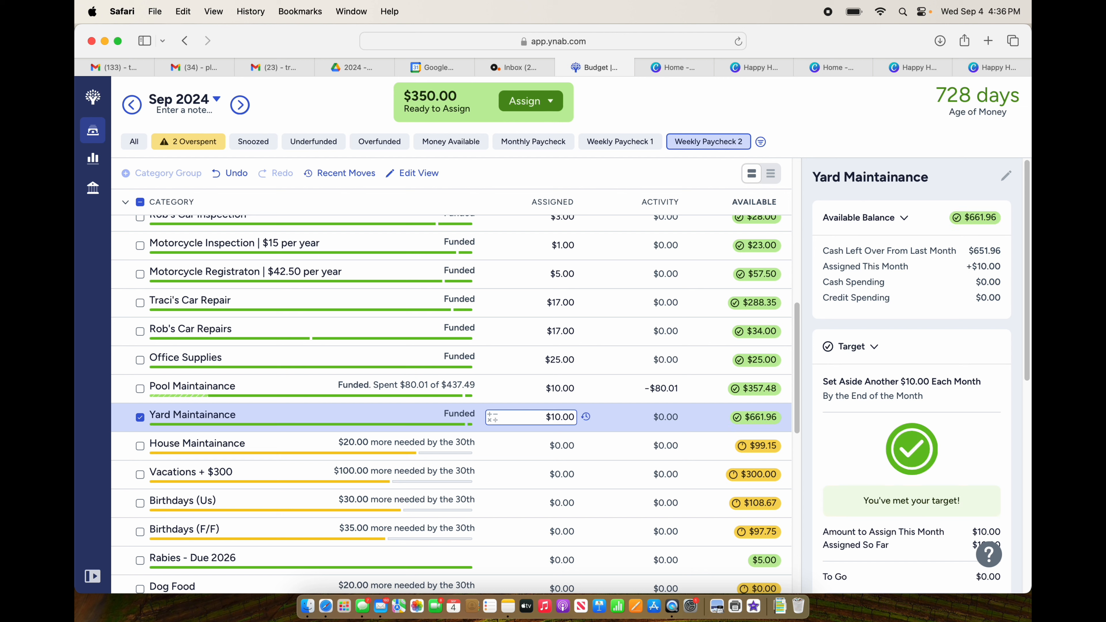
# Step: Assign $20 to House Maintainance and $100 to the "Vacations + $300" category
pyautogui.click(557, 445)
pyautogui.write('20')
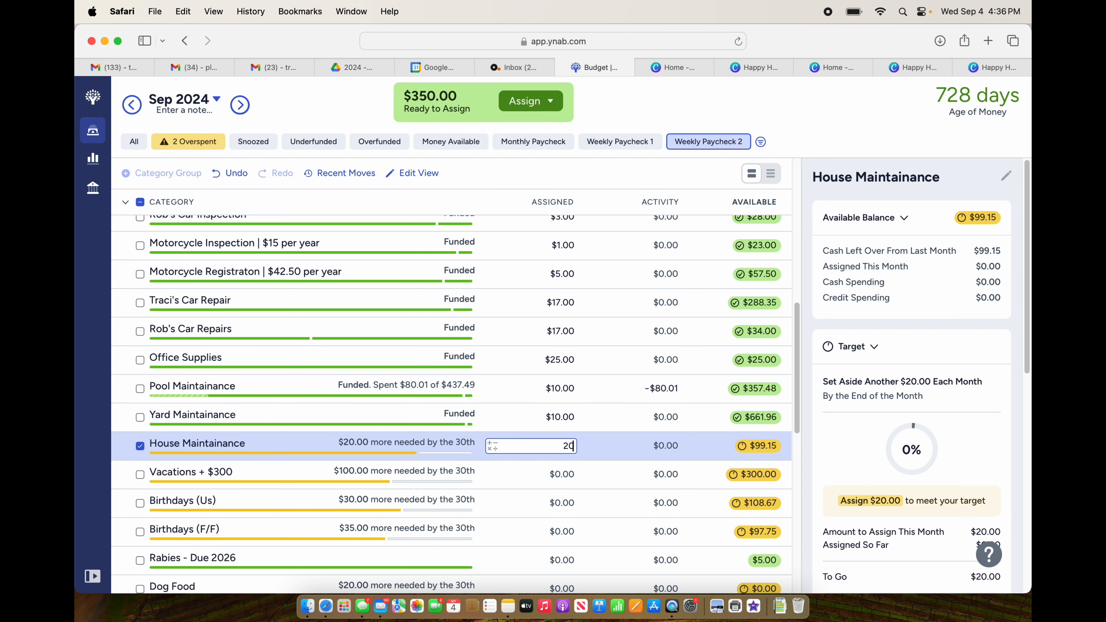
pyautogui.press('Return')
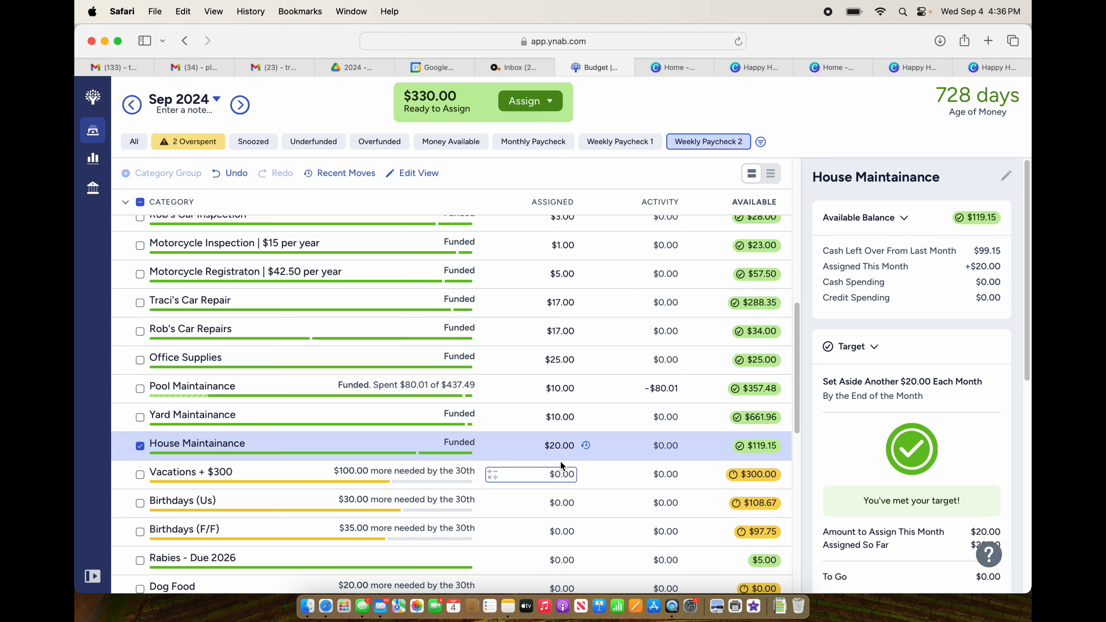
pyautogui.scroll(-2, 560, 461)
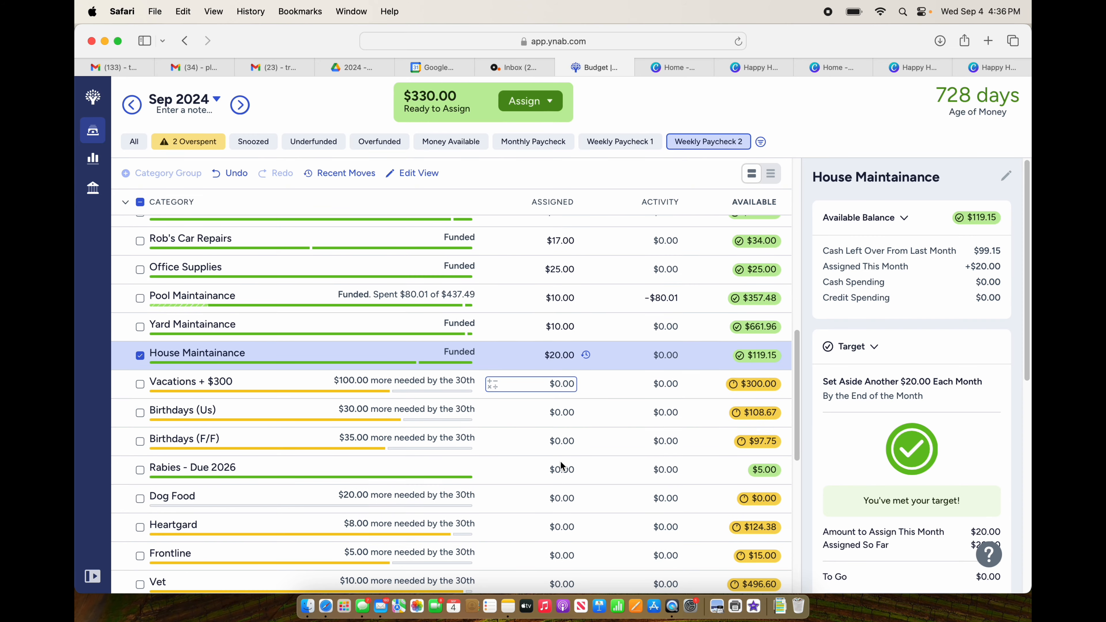
pyautogui.click(550, 382)
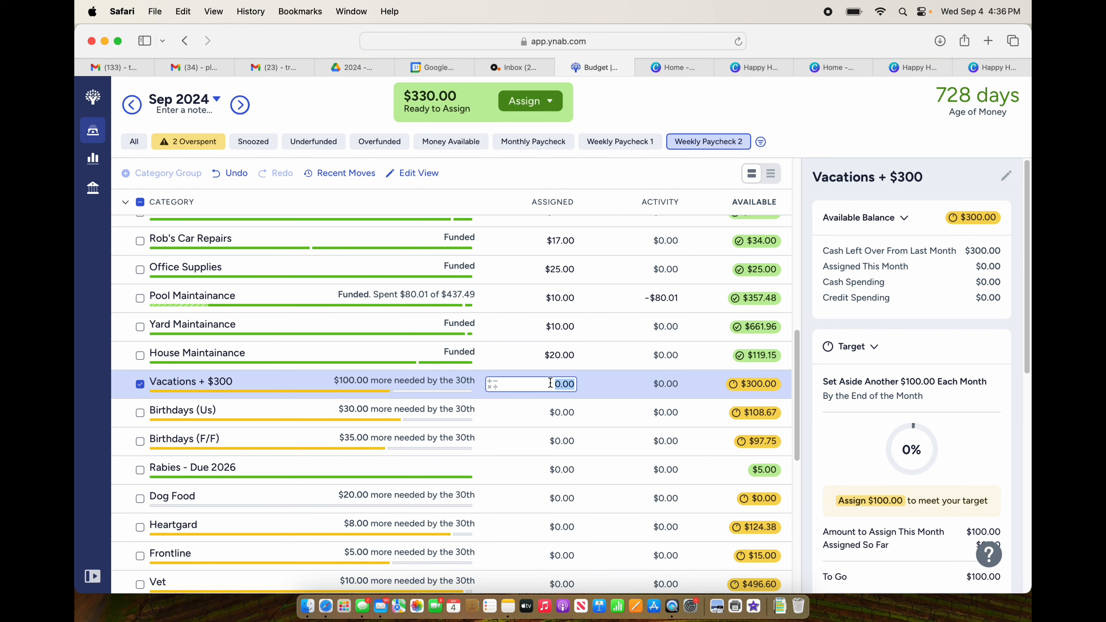
pyautogui.write('100')
pyautogui.press('Return')
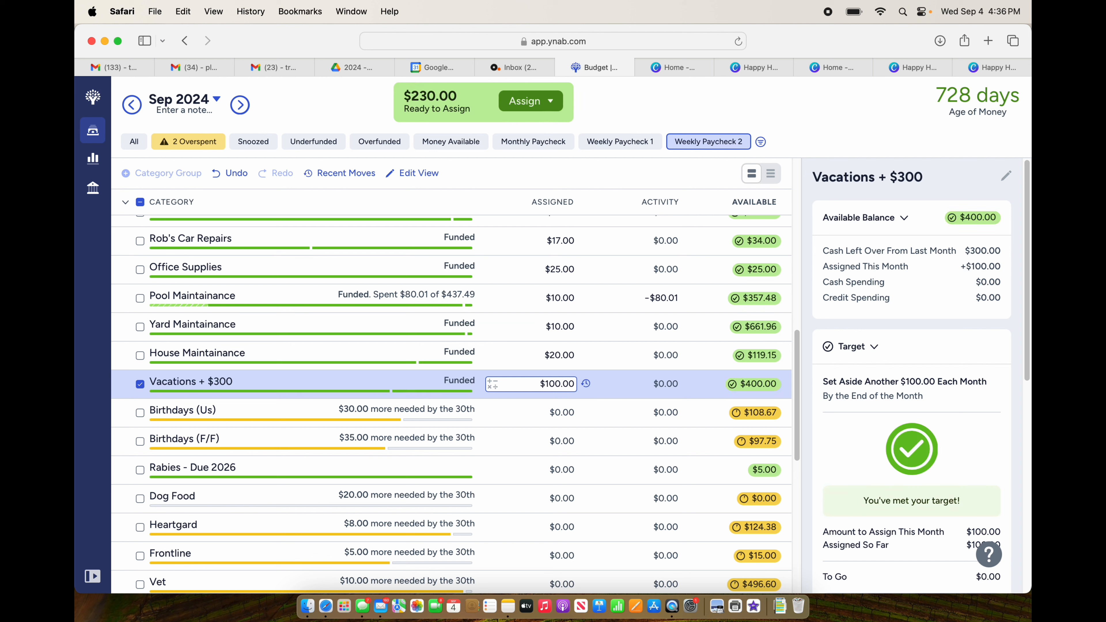
# Step: Rename the "Vacations + $300" category to "Vacations"
pyautogui.click(225, 384)
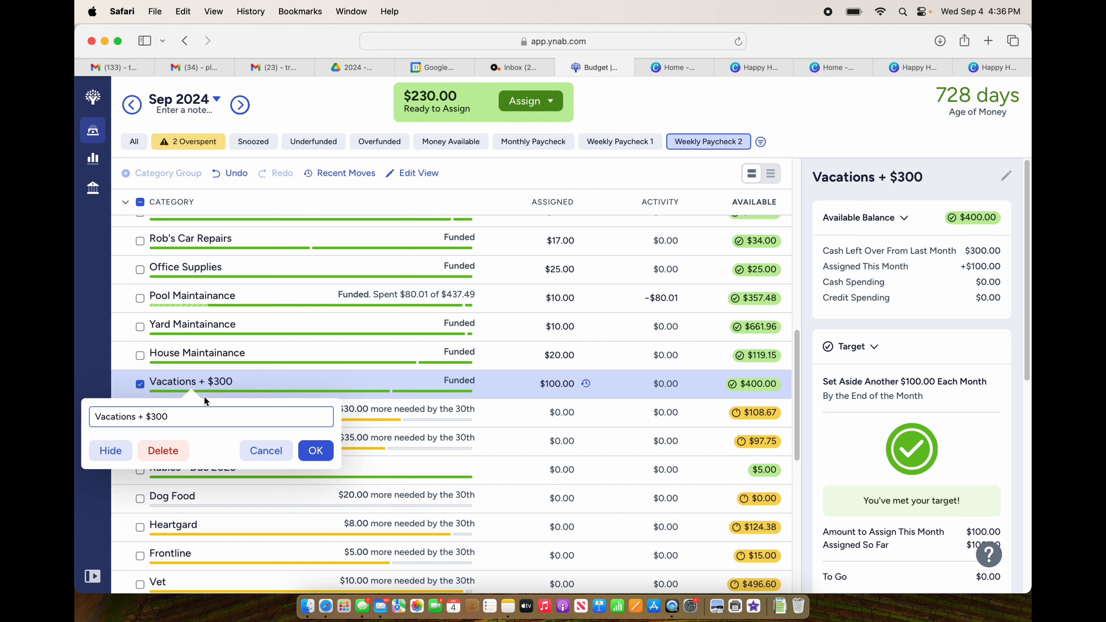
pyautogui.press('BackSpace')
pyautogui.press('BackSpace')
pyautogui.press('BackSpace')
pyautogui.press('BackSpace')
pyautogui.press('BackSpace')
pyautogui.press('BackSpace')
pyautogui.press('BackSpace')
pyautogui.click(313, 456)
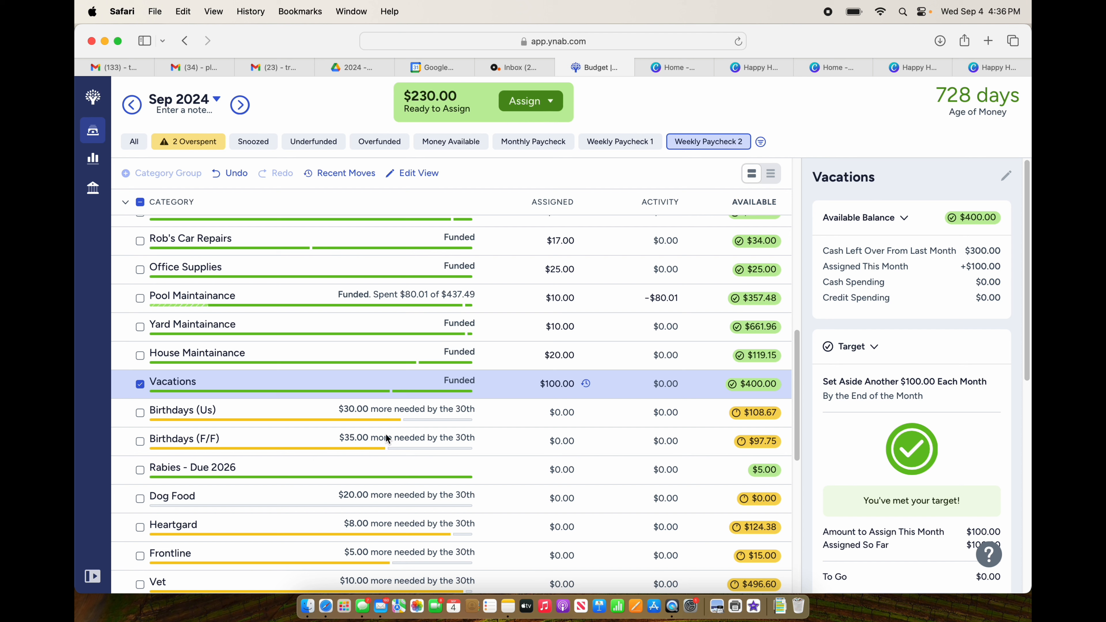
# Step: Assign $30 to the Birthdays (Us) category and $35 to Birthdays (F/F)
pyautogui.click(533, 416)
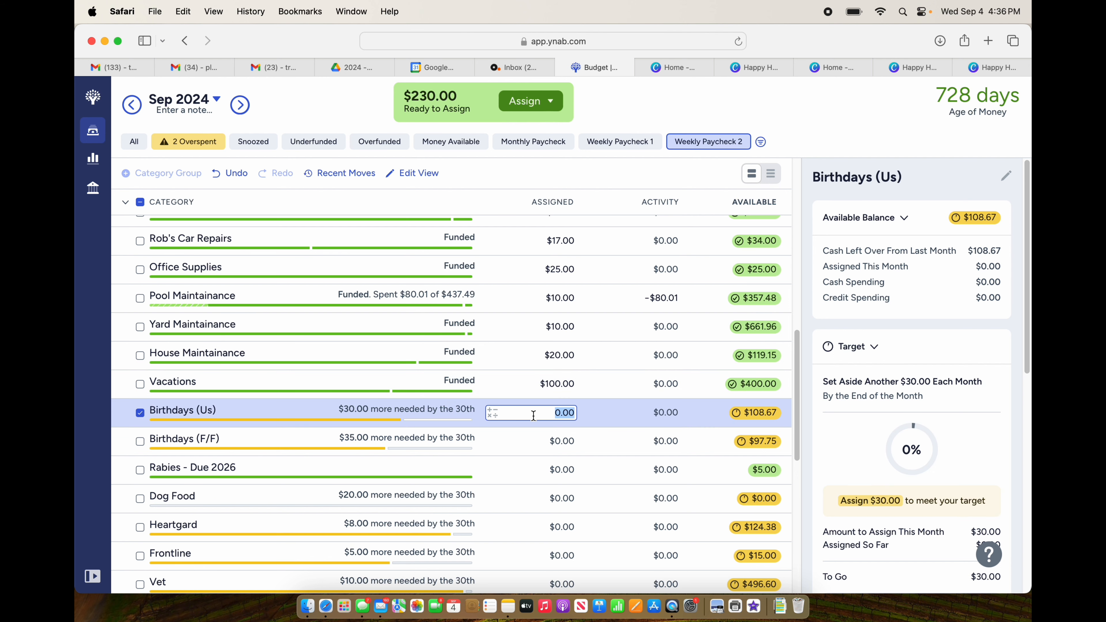
pyautogui.write('30')
pyautogui.press('Return')
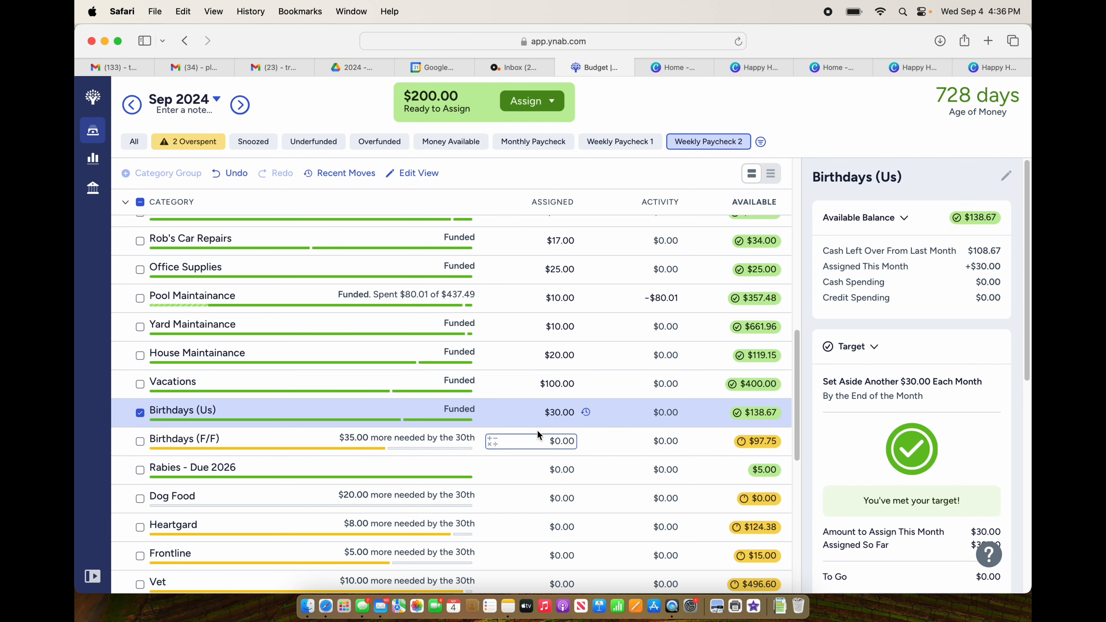
pyautogui.click(553, 441)
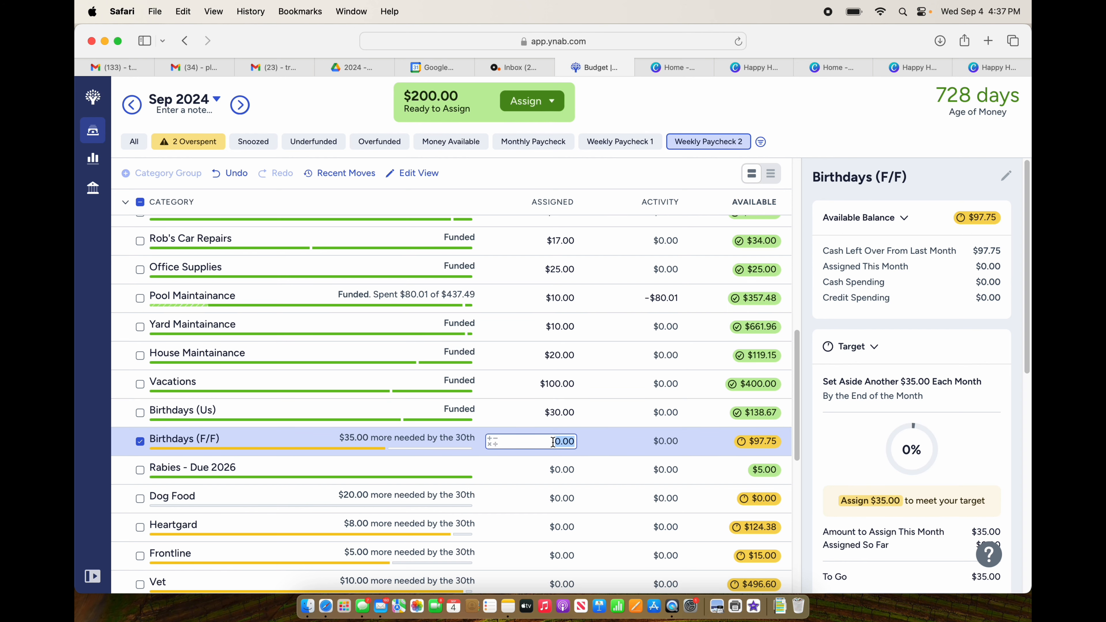
pyautogui.write('35')
pyautogui.press('Return')
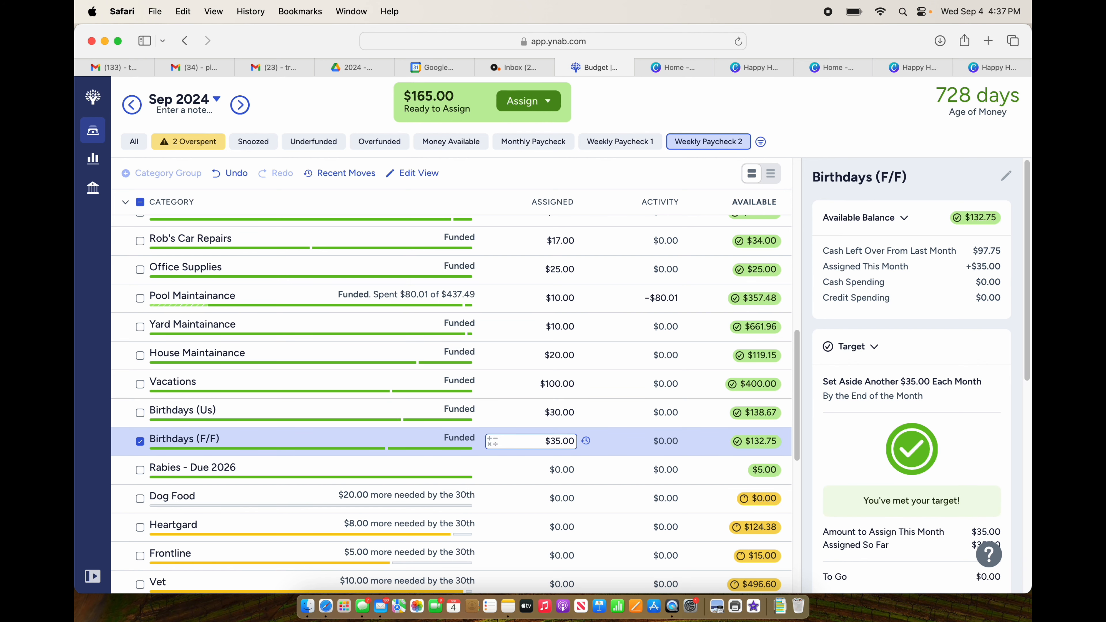
pyautogui.scroll(-3, 524, 461)
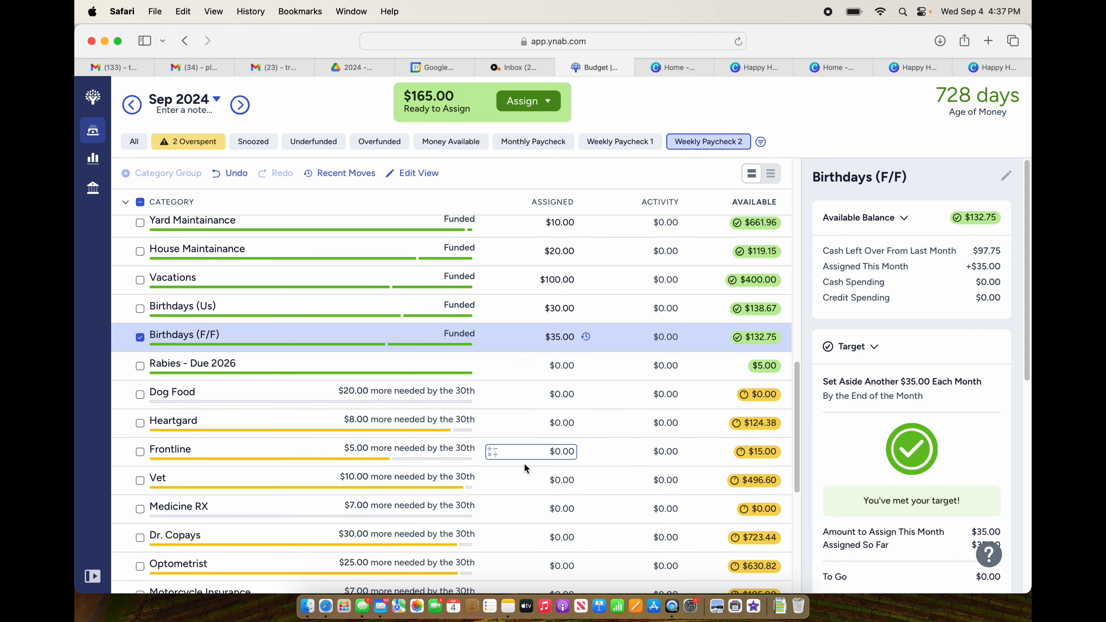
# Step: Assign $20 to the Dog Food category and $8 to Heartgard
pyautogui.click(550, 392)
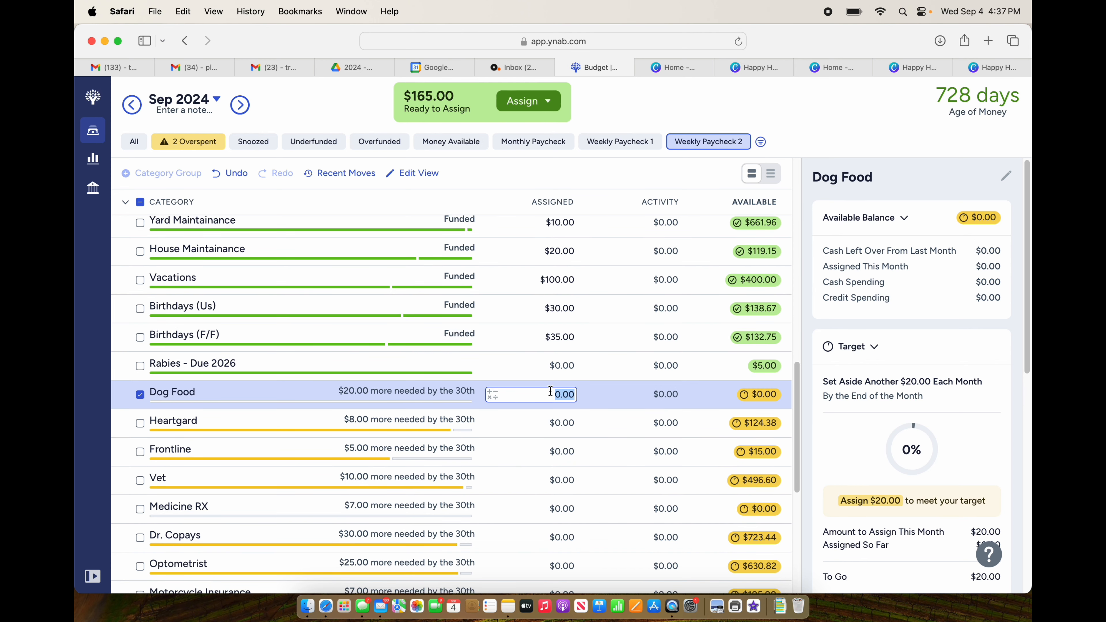
pyautogui.write('20.00')
pyautogui.press('Return')
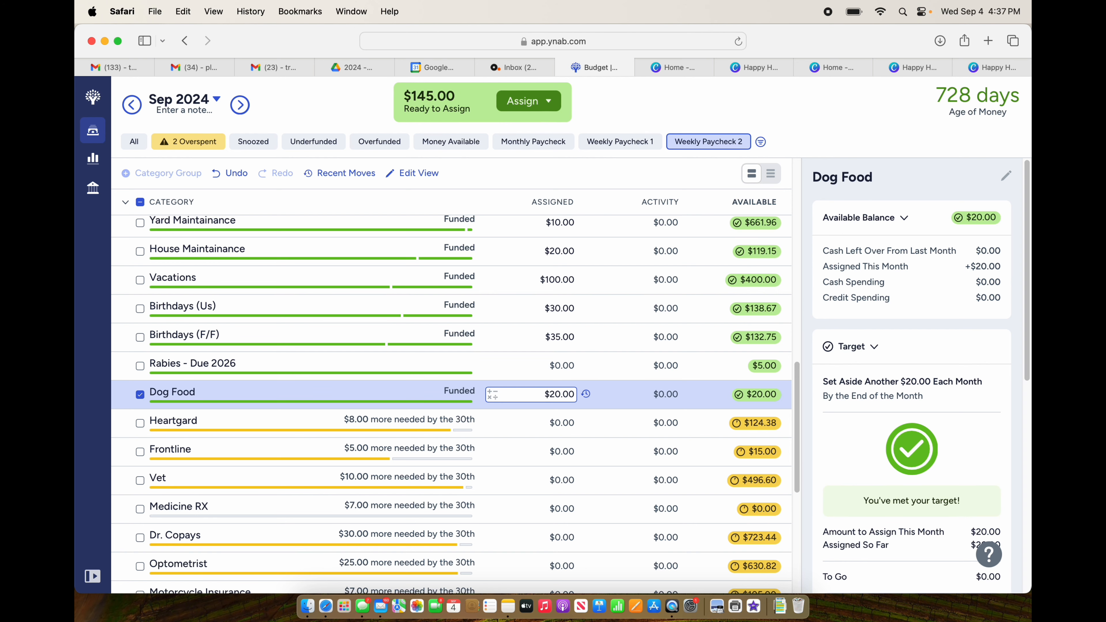
pyautogui.scroll(-2, 544, 424)
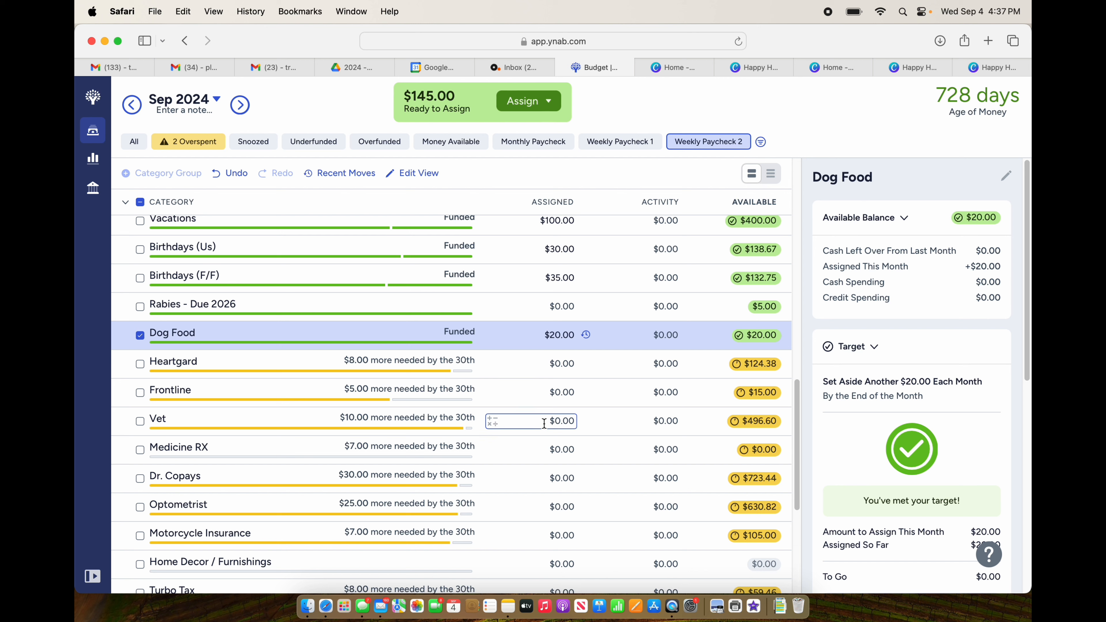
pyautogui.click(547, 367)
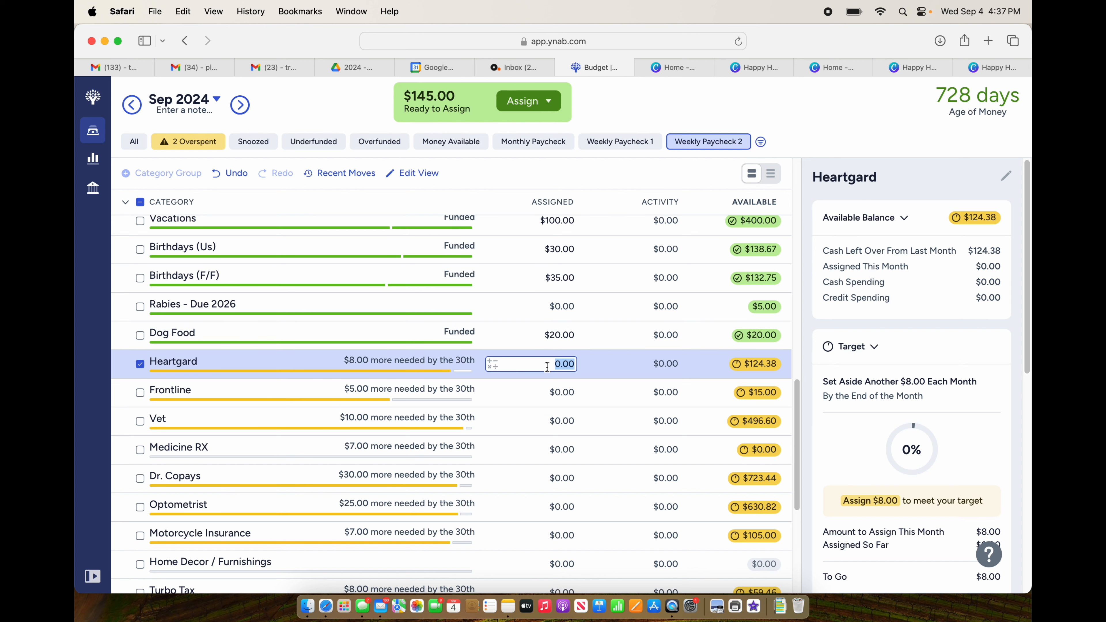
pyautogui.write('8')
pyautogui.press('Return')
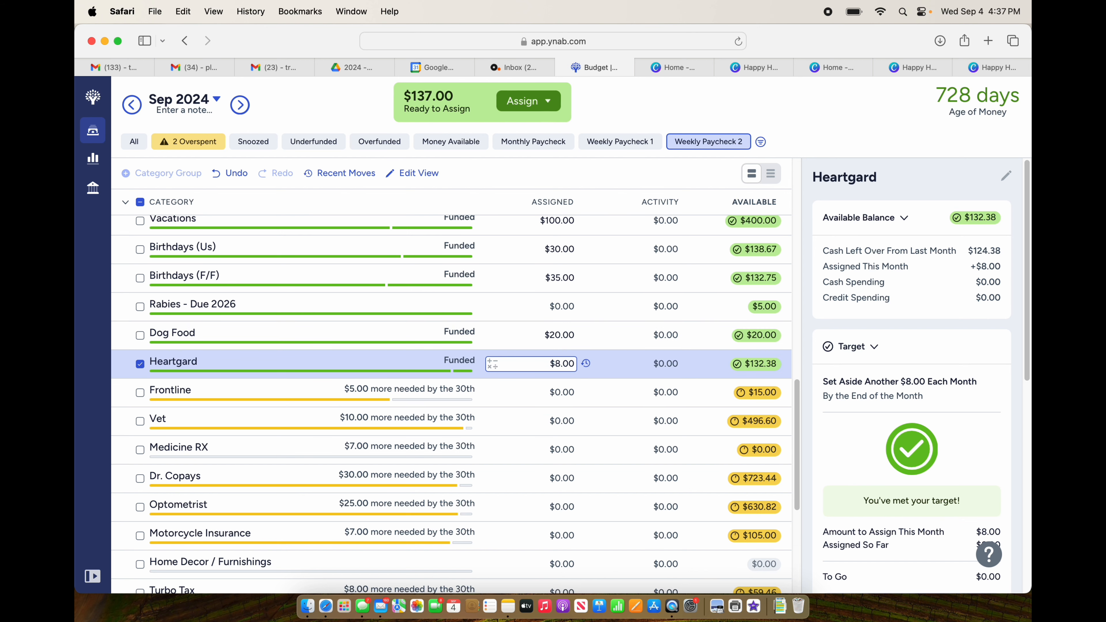
# Step: Assign $5 to the Frontline category and $10 to Vet
pyautogui.click(553, 395)
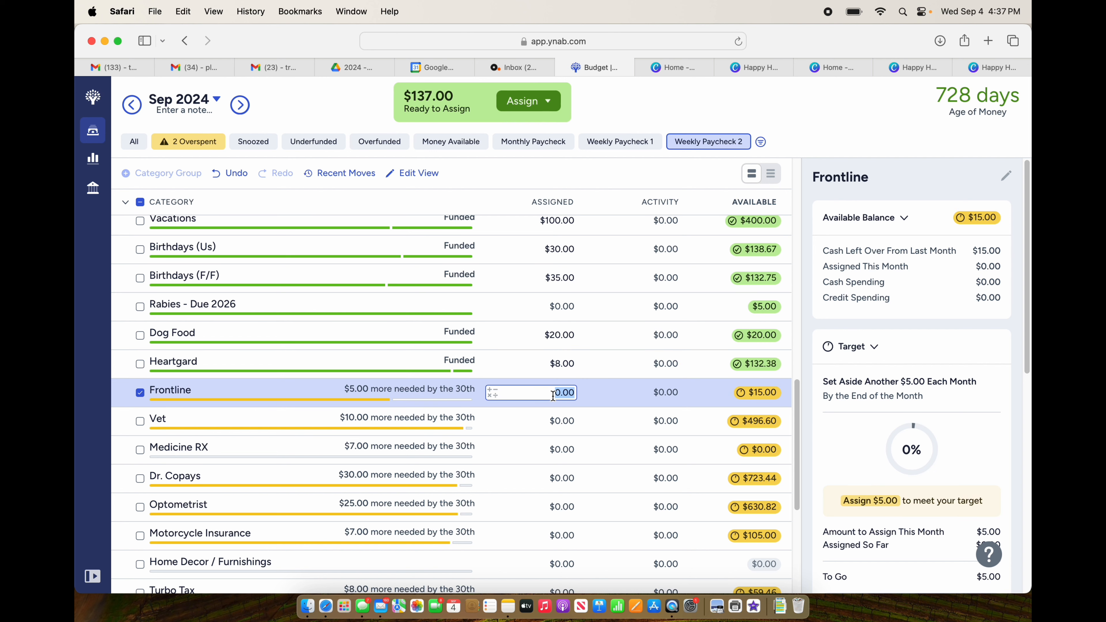
pyautogui.write('5')
pyautogui.press('Return')
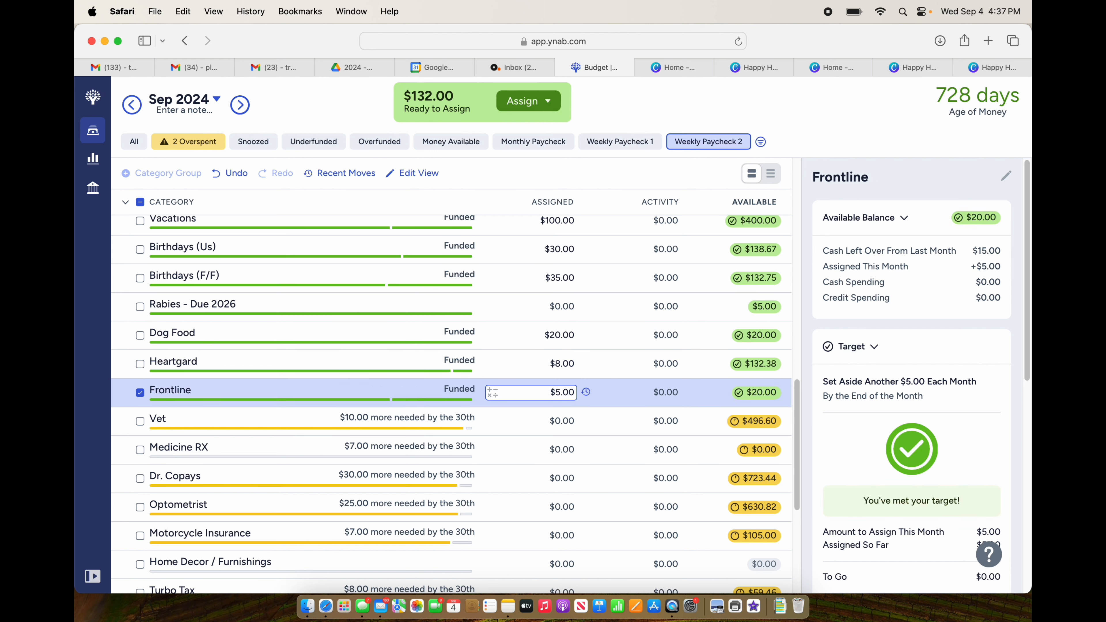
pyautogui.click(553, 421)
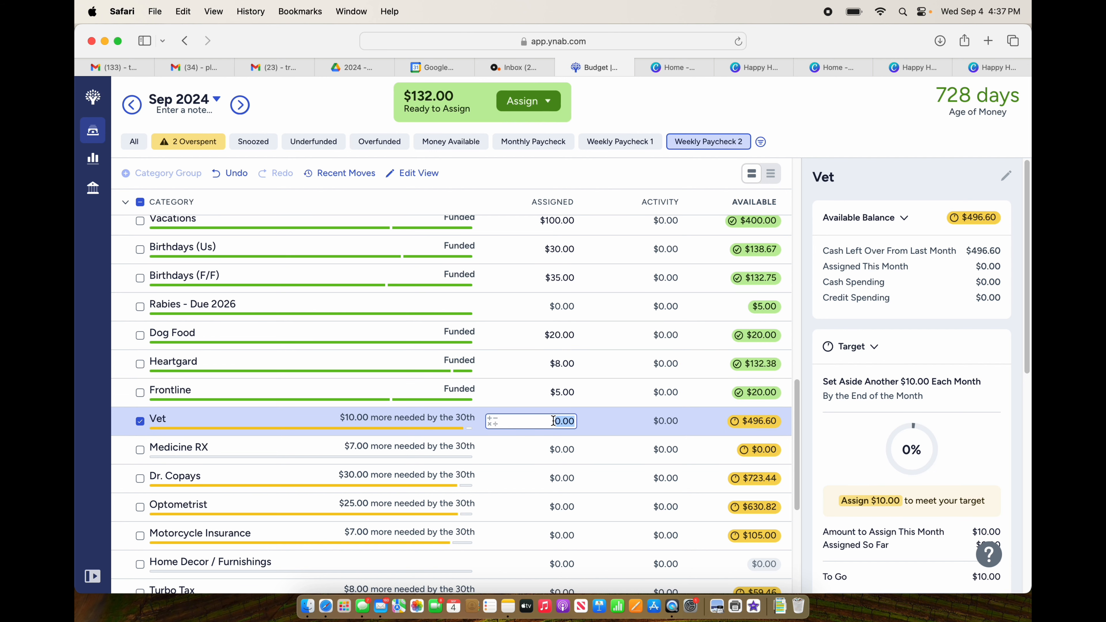
pyautogui.write('10')
pyautogui.press('Return')
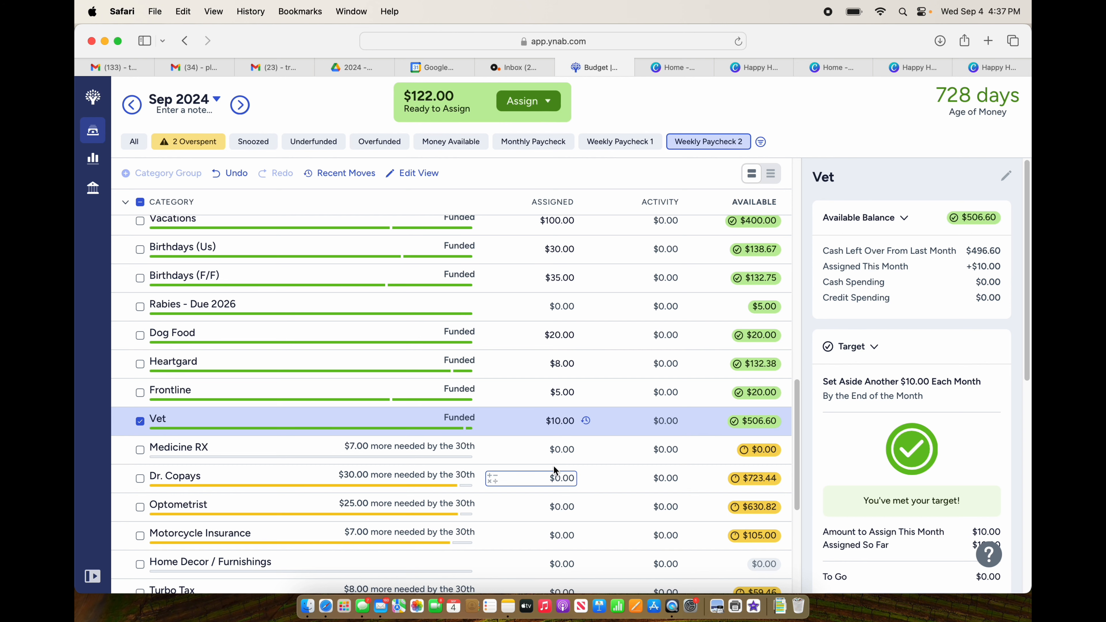
# Step: Assign $7 to the Medicine RX category and $30 to Dr. Copays
pyautogui.scroll(-2, 553, 465)
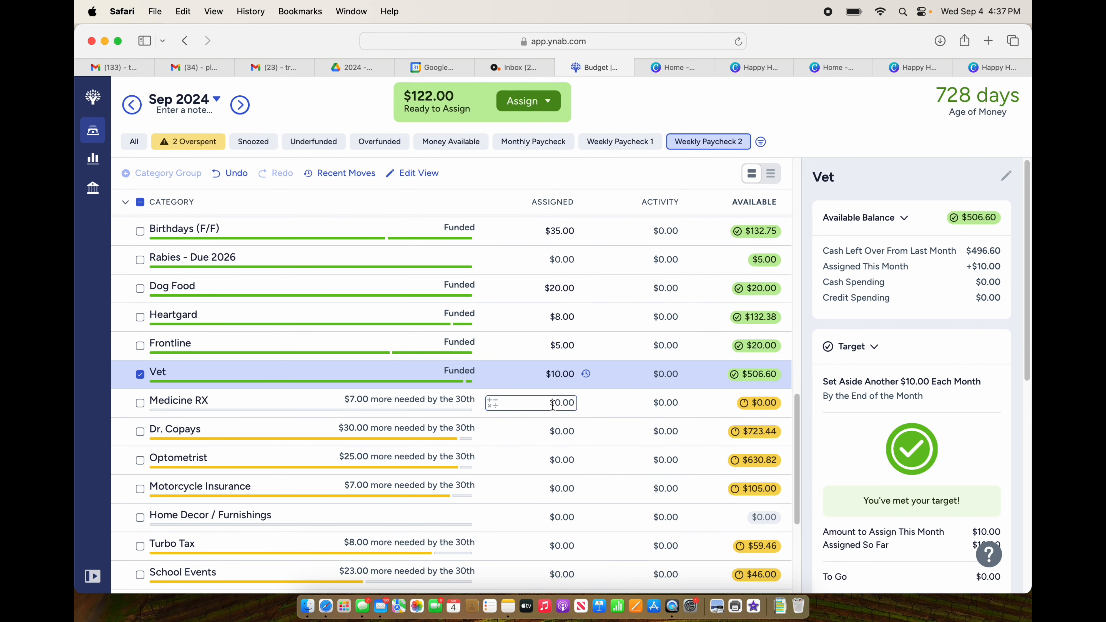
pyautogui.click(552, 405)
pyautogui.write('7')
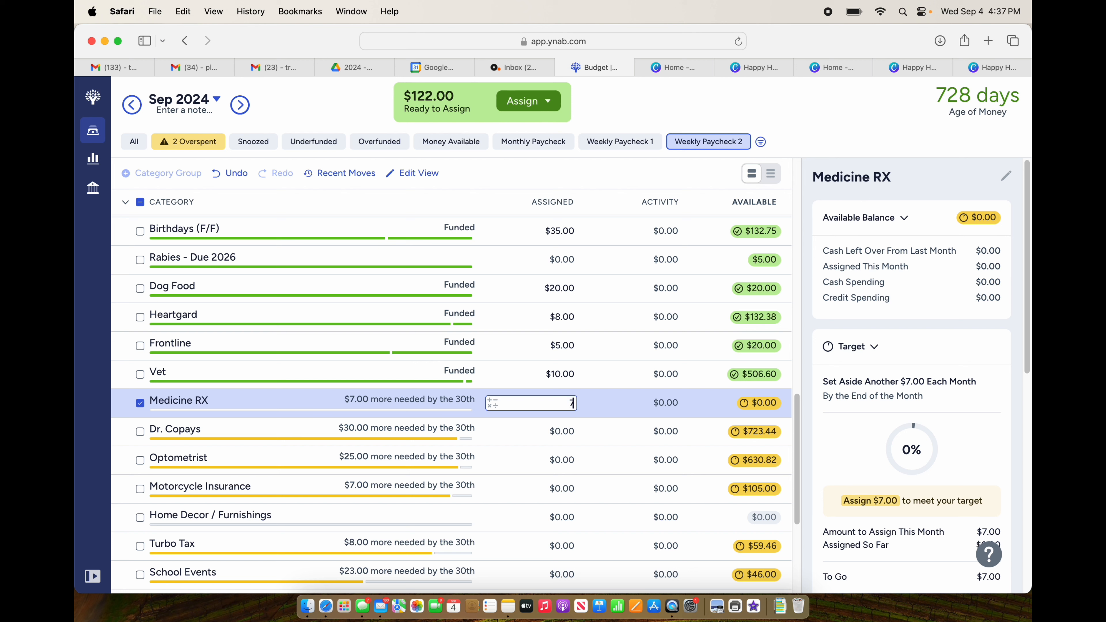
pyautogui.press('Return')
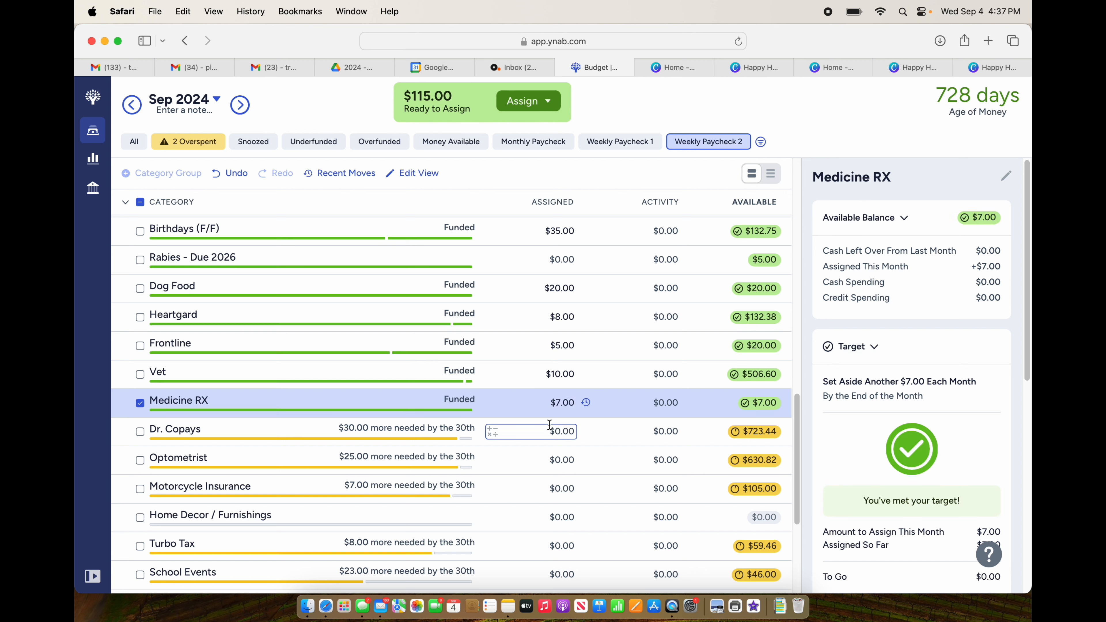
pyautogui.click(549, 427)
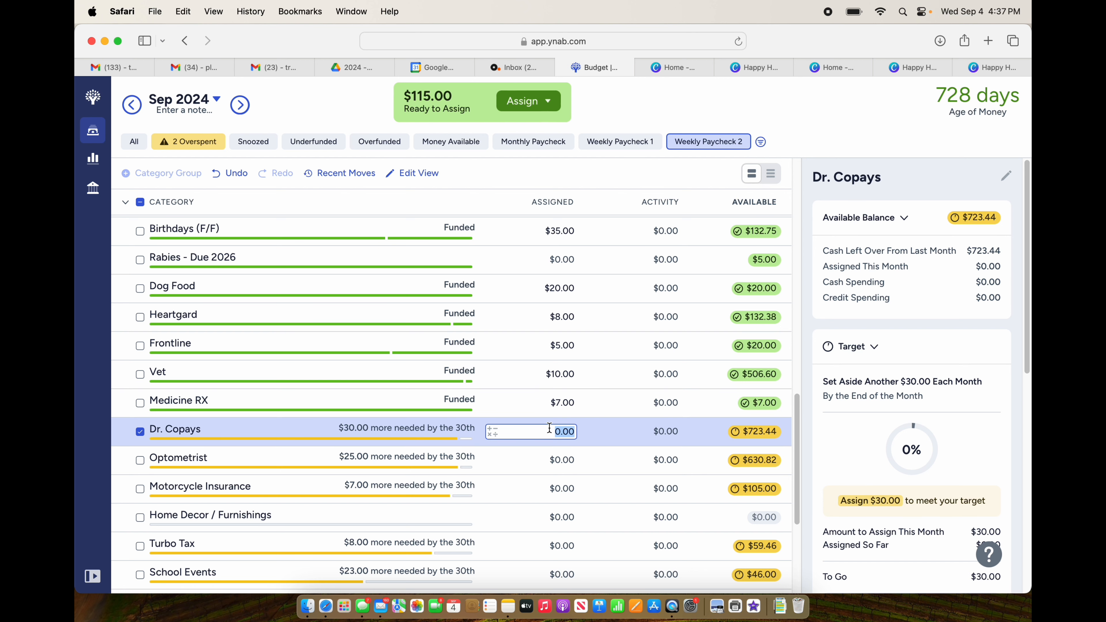
pyautogui.write('30')
pyautogui.press('Return')
# Step: Assign $25 to the Optometrist category and $7 to Motorcycle Insurance
pyautogui.click(550, 460)
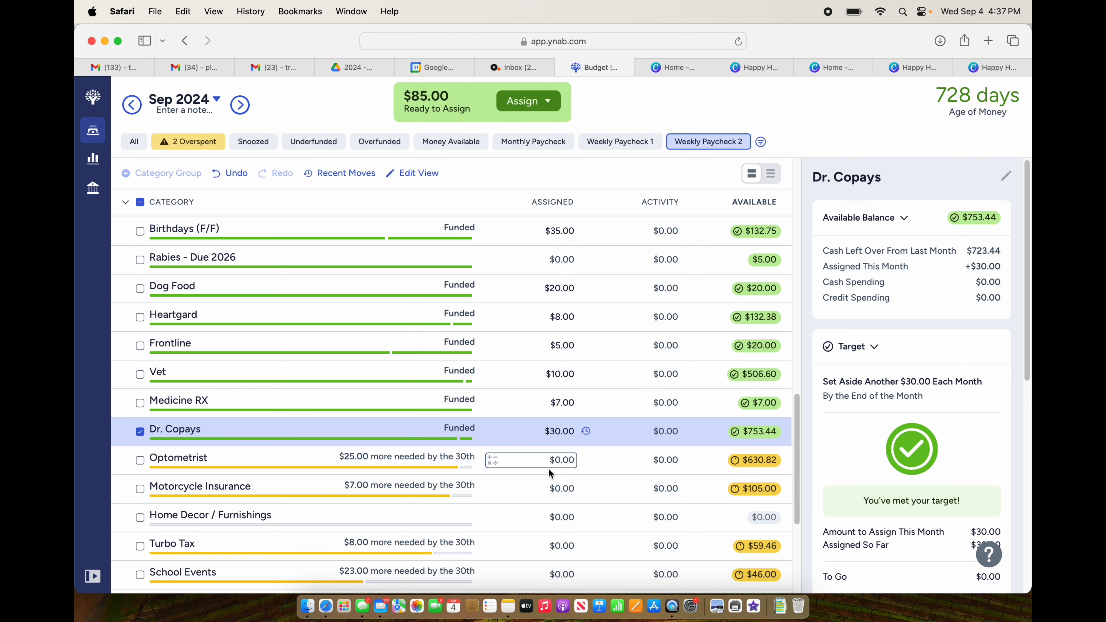
pyautogui.scroll(-1, 552, 475)
pyautogui.click(552, 433)
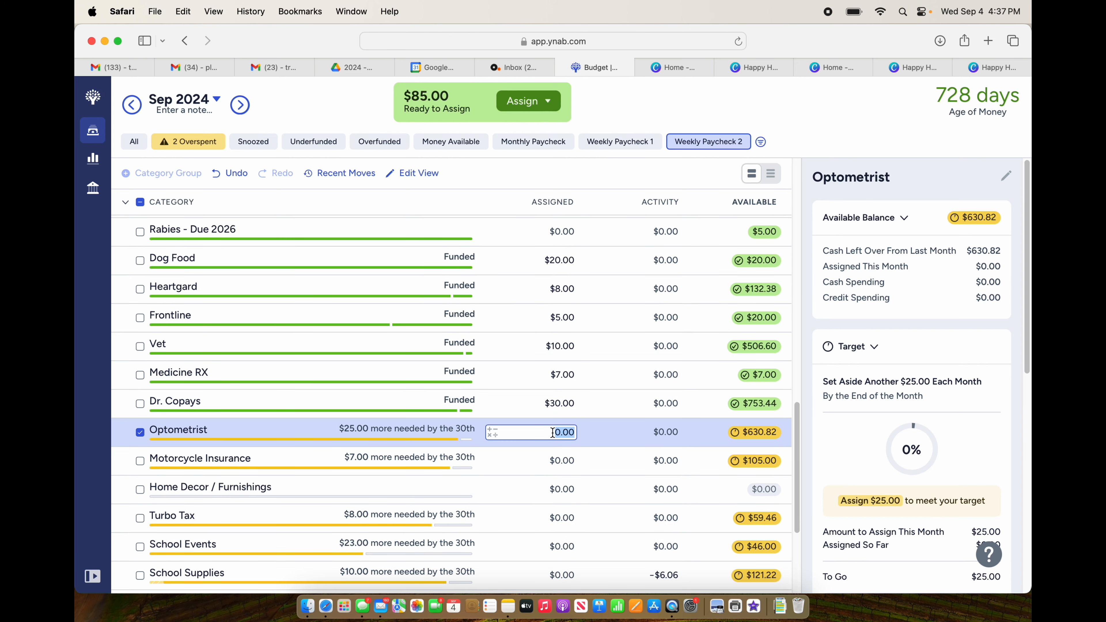
pyautogui.write('25')
pyautogui.press('Return')
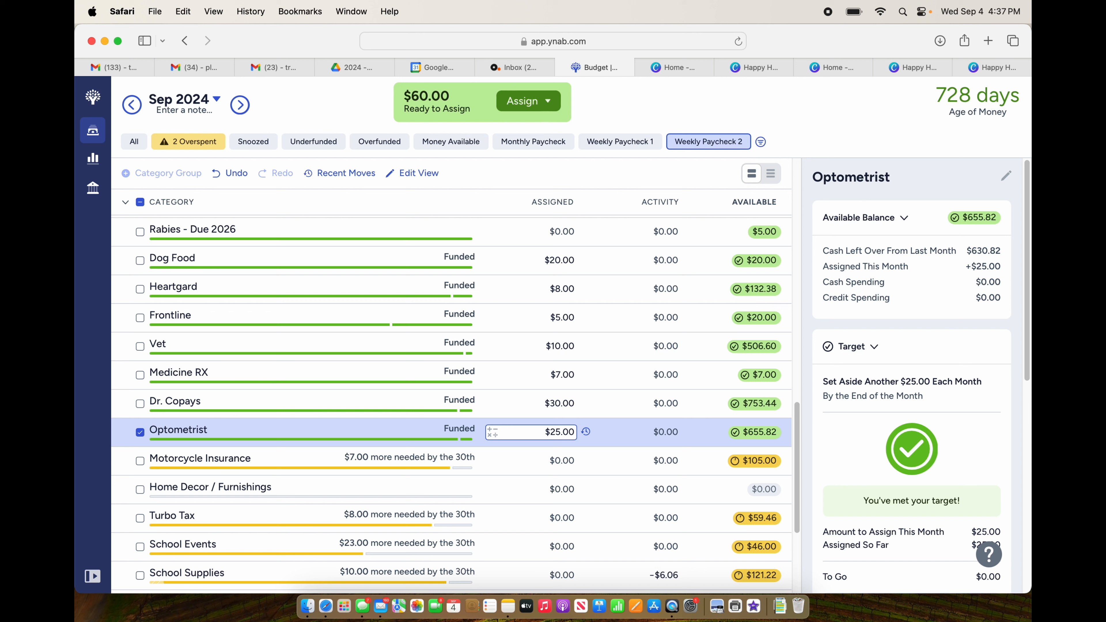
pyautogui.click(554, 462)
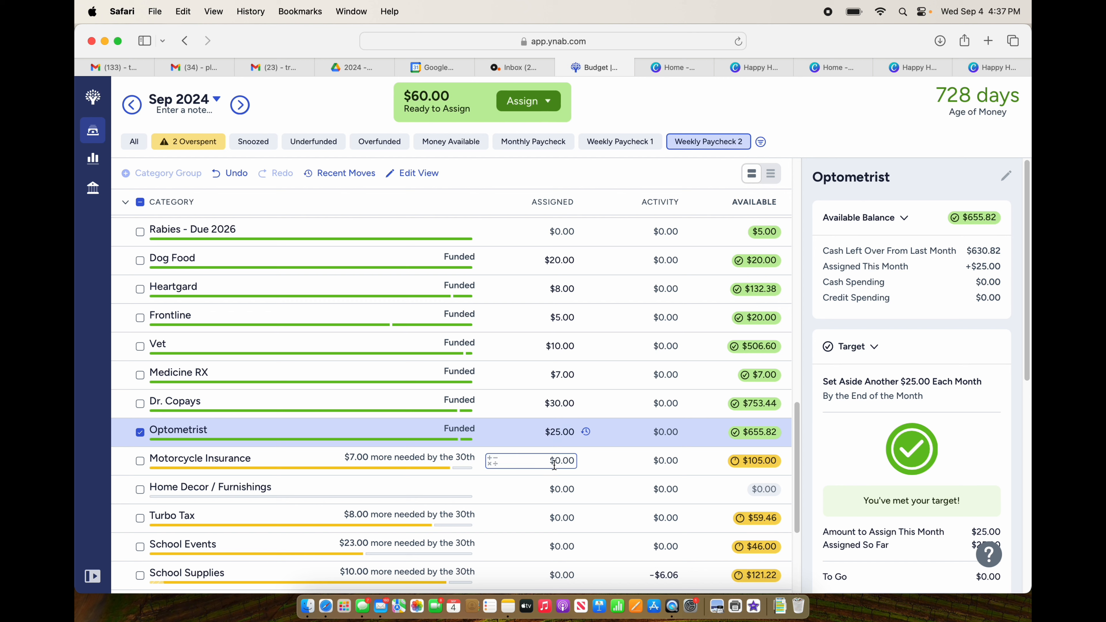
pyautogui.click(554, 462)
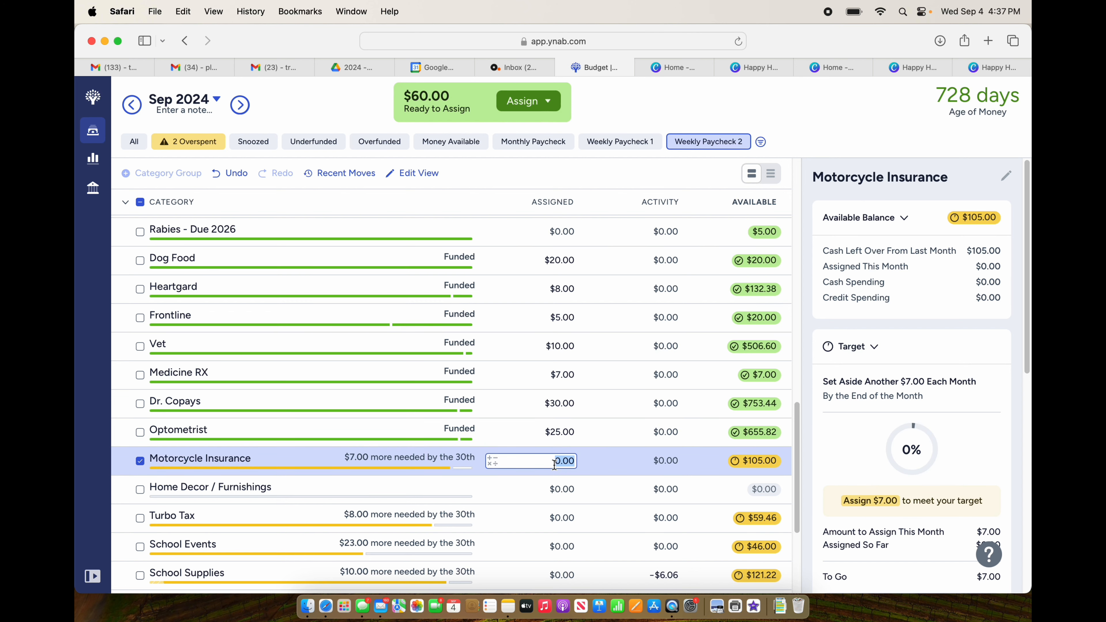
pyautogui.write('7')
pyautogui.press('Return')
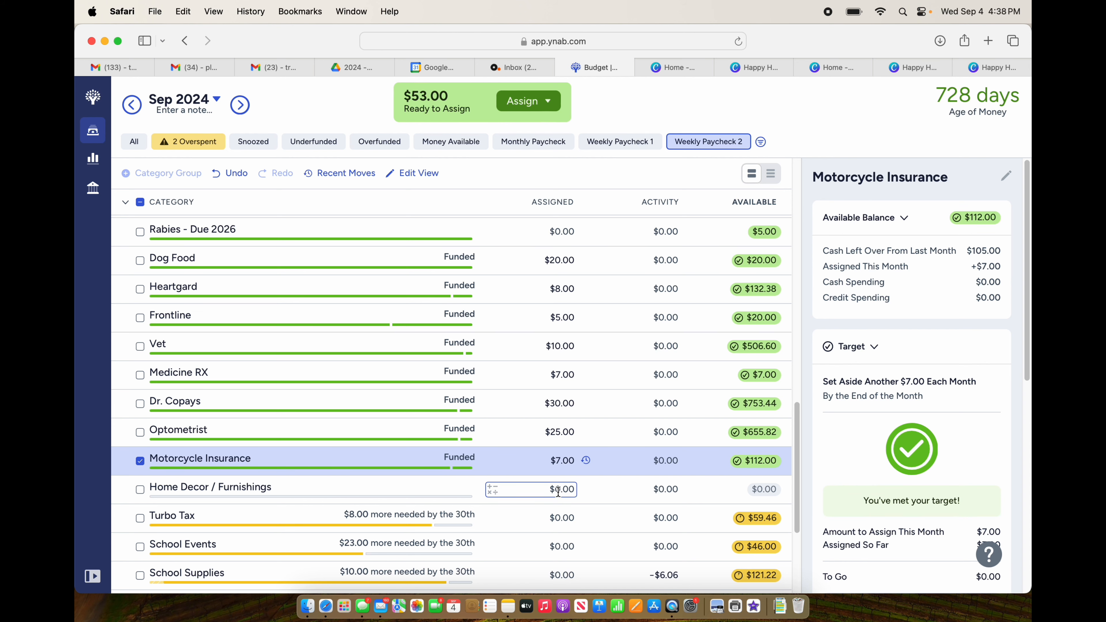
# Step: Assign $8 to the Turbo Tax category and $23 to School Events
pyautogui.scroll(-3, 558, 492)
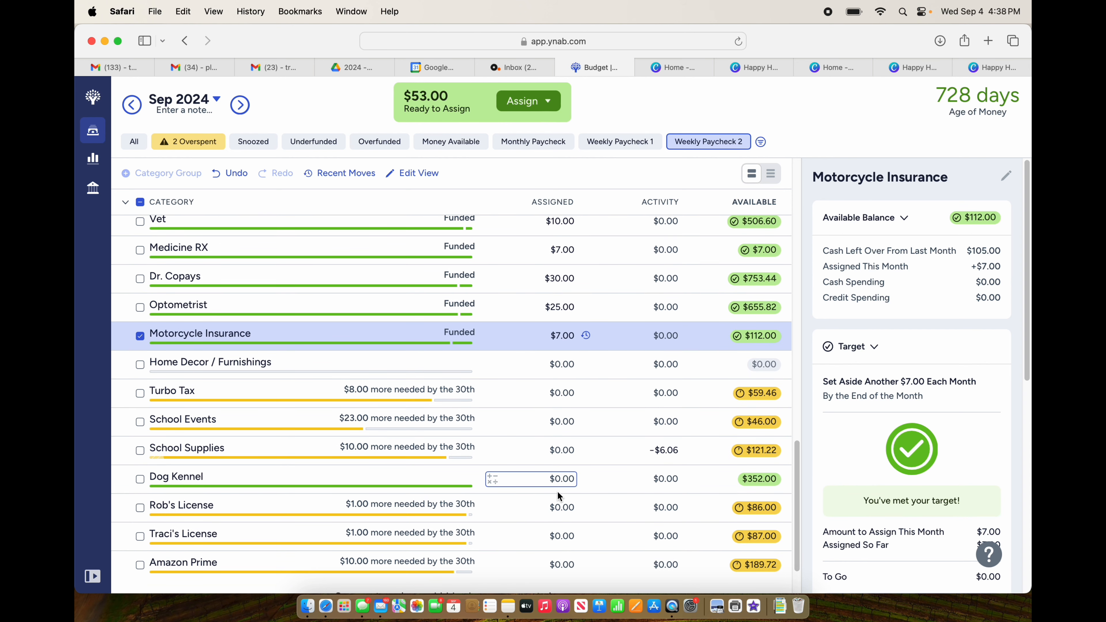
pyautogui.click(562, 393)
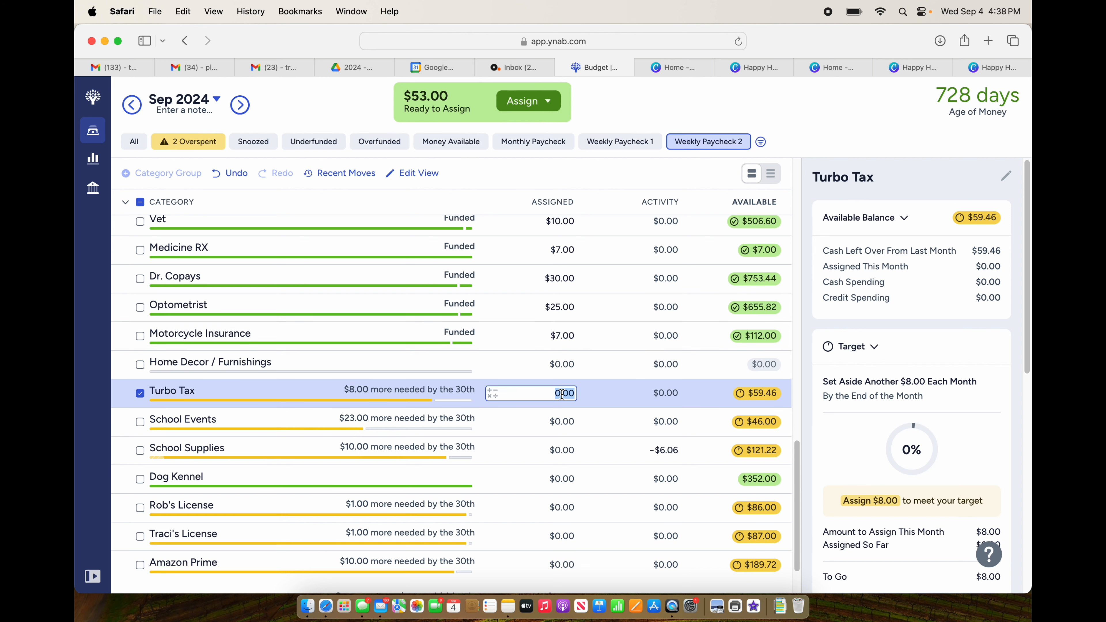
pyautogui.write('8')
pyautogui.press('Return')
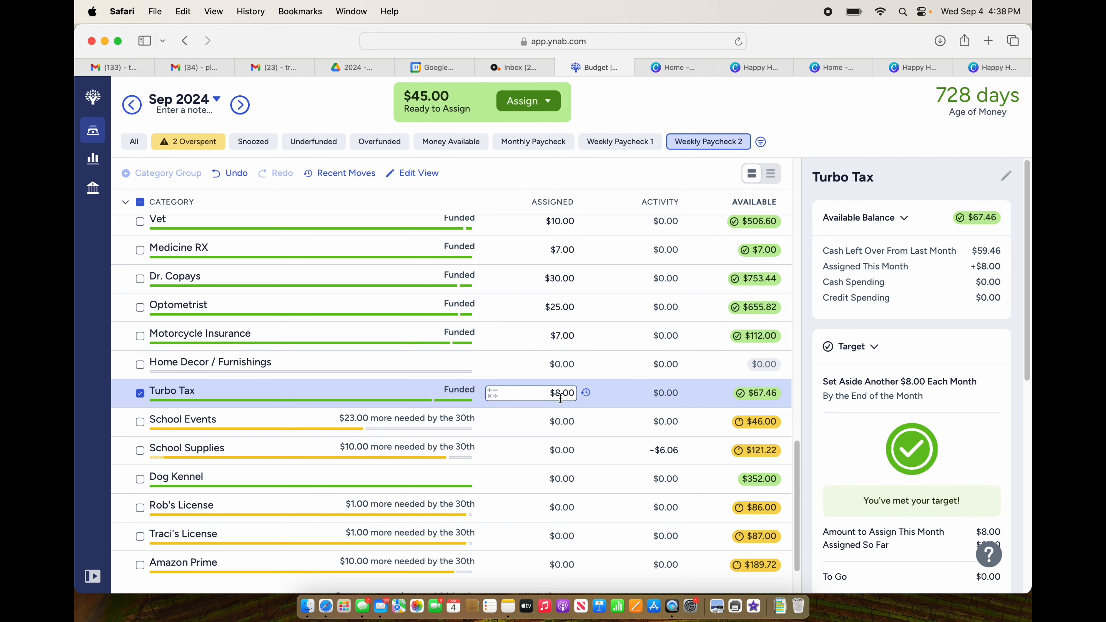
pyautogui.click(556, 424)
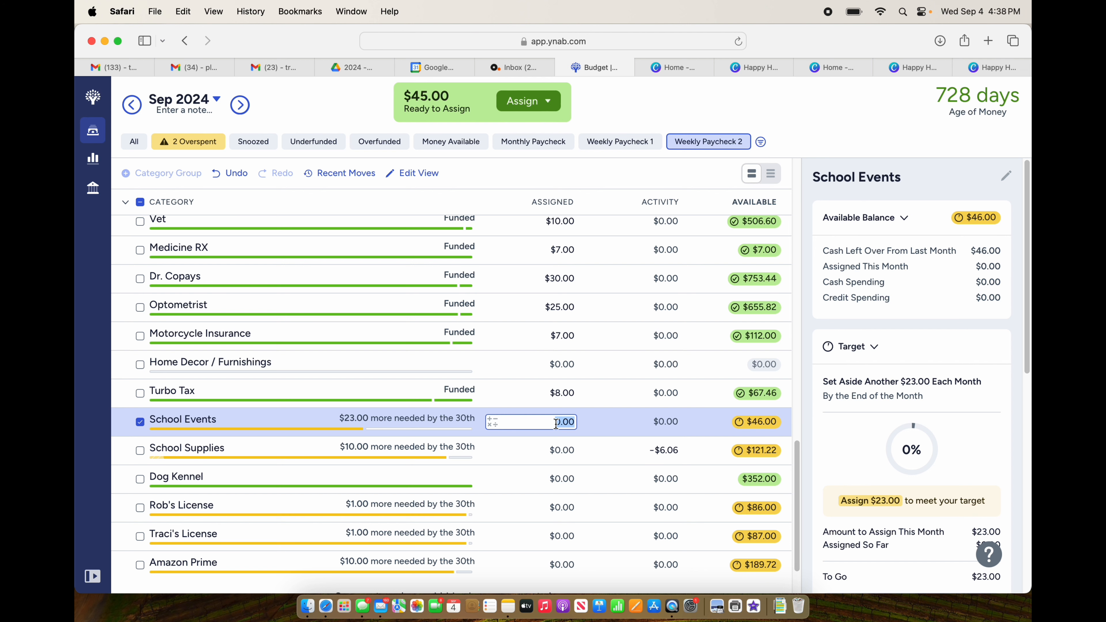
pyautogui.write('23')
pyautogui.press('Return')
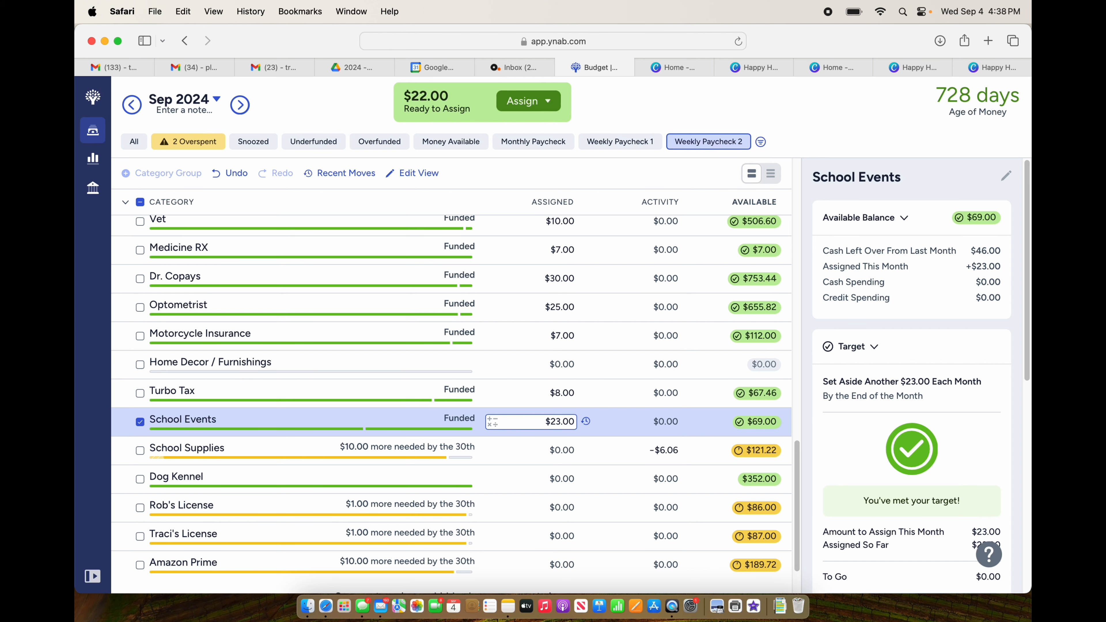
# Step: Assign $10 to the School Supplies category
pyautogui.scroll(-3, 522, 435)
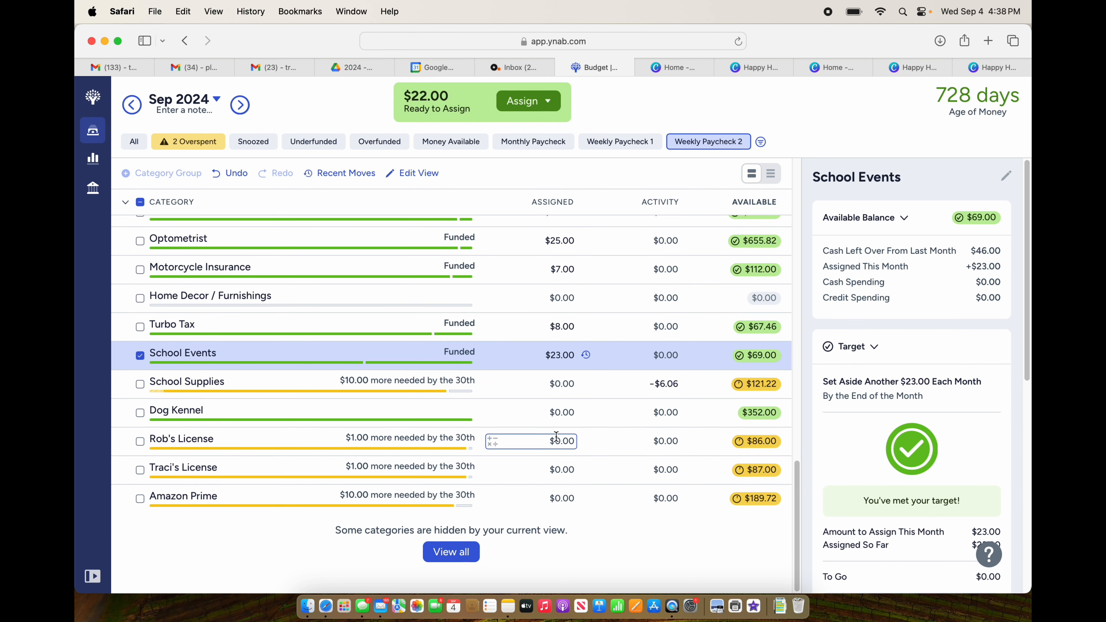
pyautogui.click(575, 384)
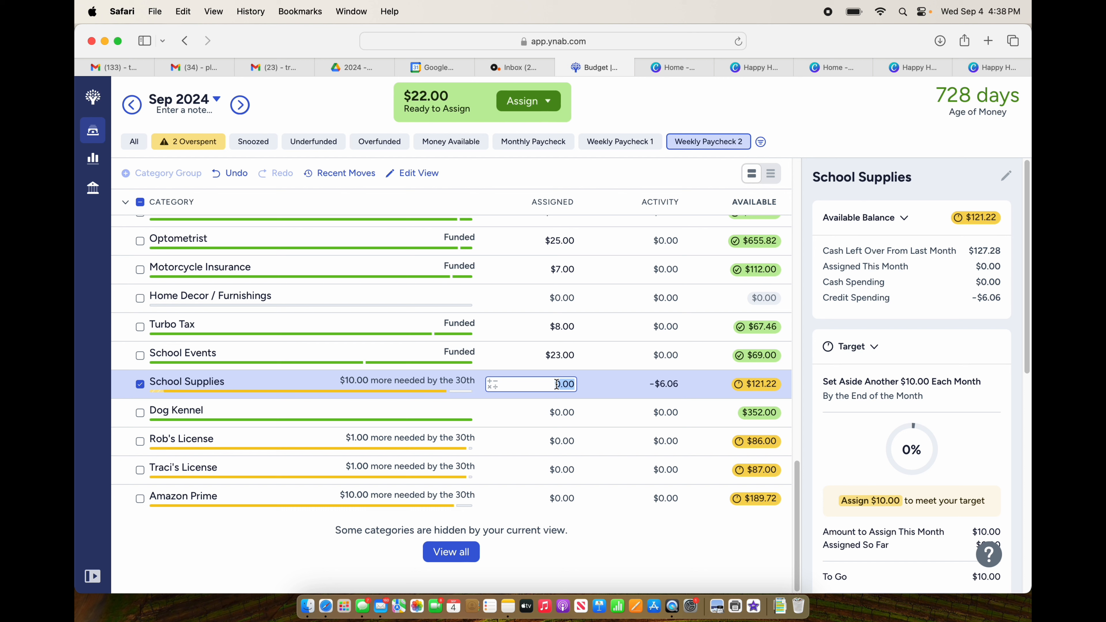
pyautogui.write('10')
pyautogui.press('Return')
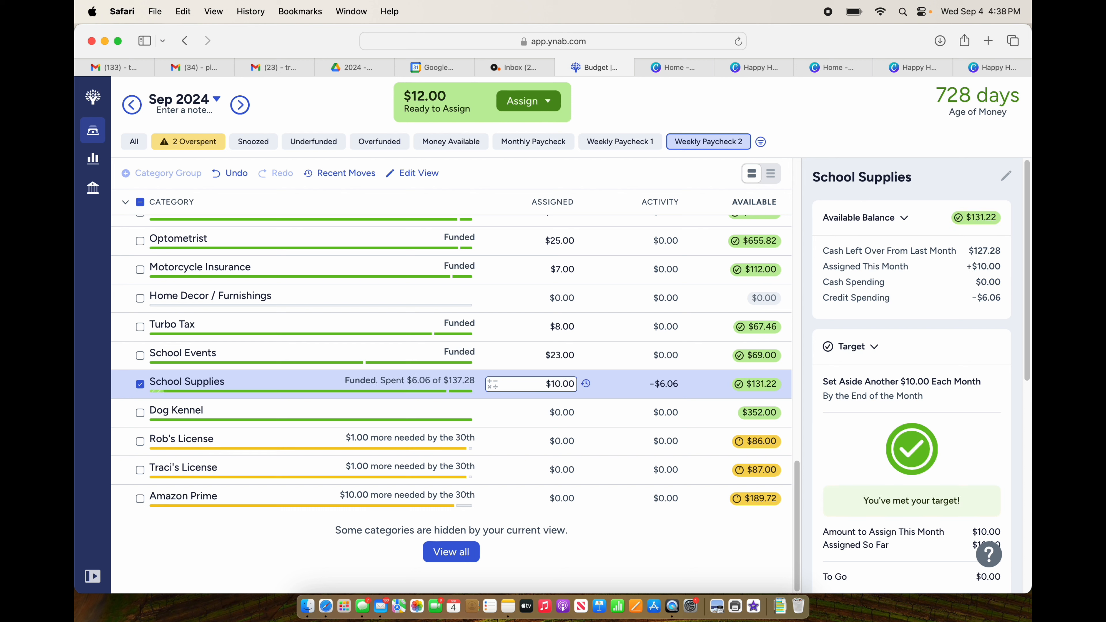
# Step: Assign $1 to each of the two License categories below Dog Kennel
pyautogui.click(553, 441)
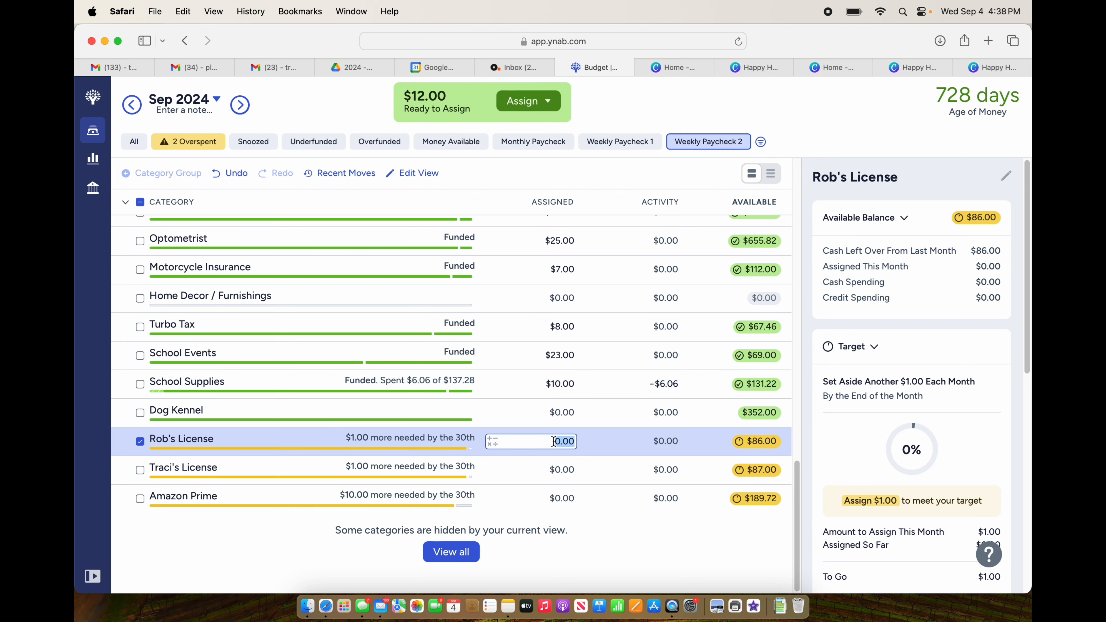
pyautogui.press('BackSpace')
pyautogui.write('1')
pyautogui.press('Return')
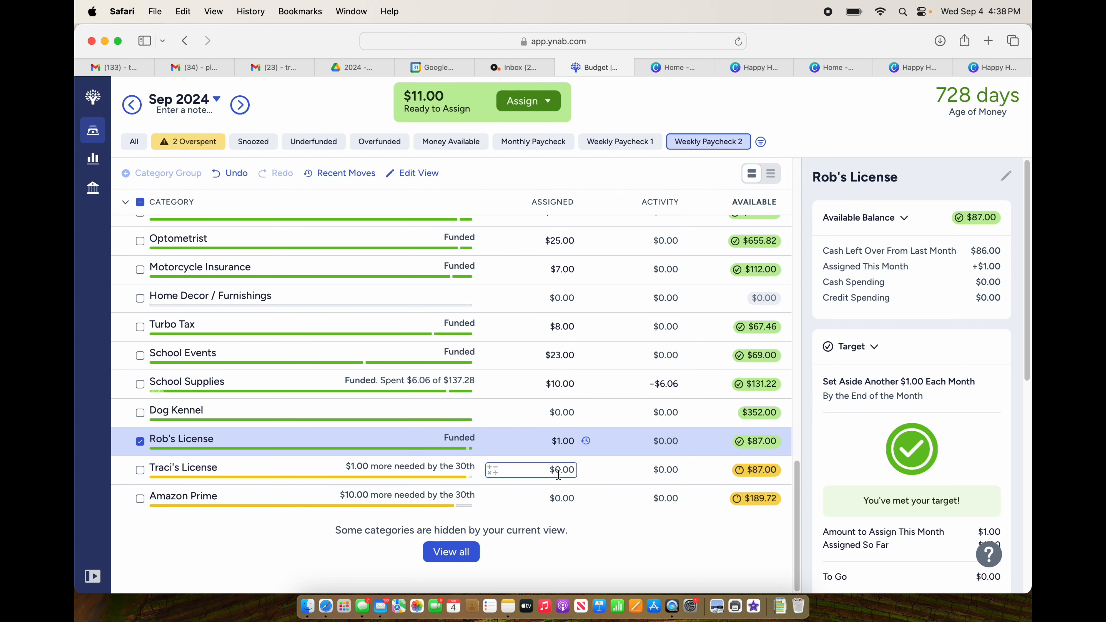
pyautogui.click(559, 473)
pyautogui.write('1')
pyautogui.press('Return')
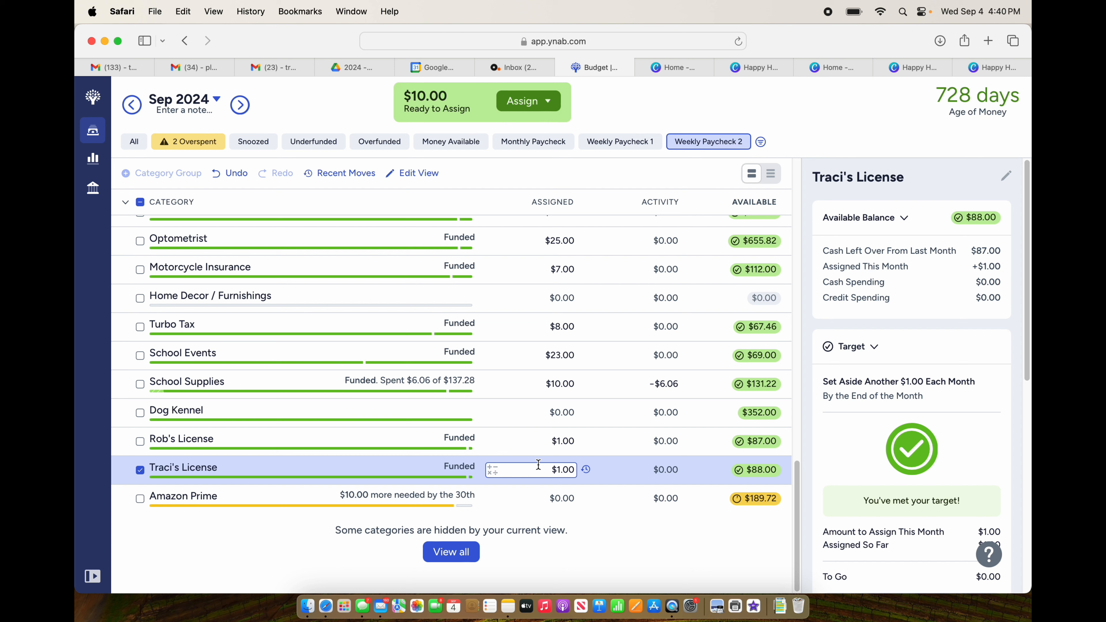
# Step: Assign the remaining $10 to the Amazon Prime category
pyautogui.click(546, 500)
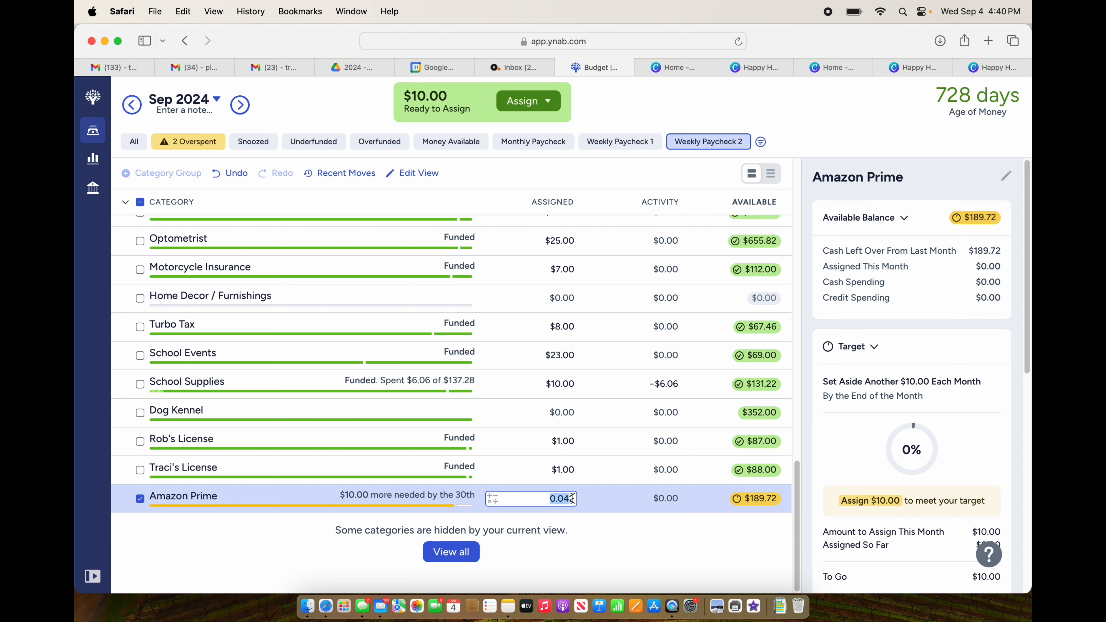
pyautogui.click(584, 532)
pyautogui.click(575, 493)
pyautogui.write('10.00')
pyautogui.press('Right')
pyautogui.press('BackSpace')
pyautogui.press('Return')
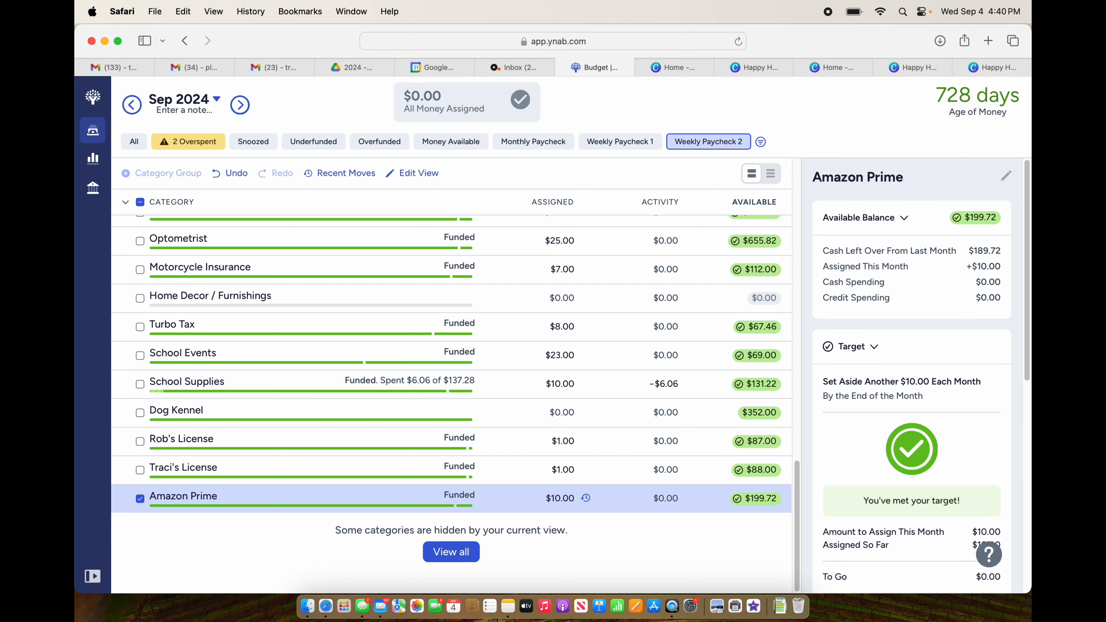
pyautogui.scroll(10, 451, 404)
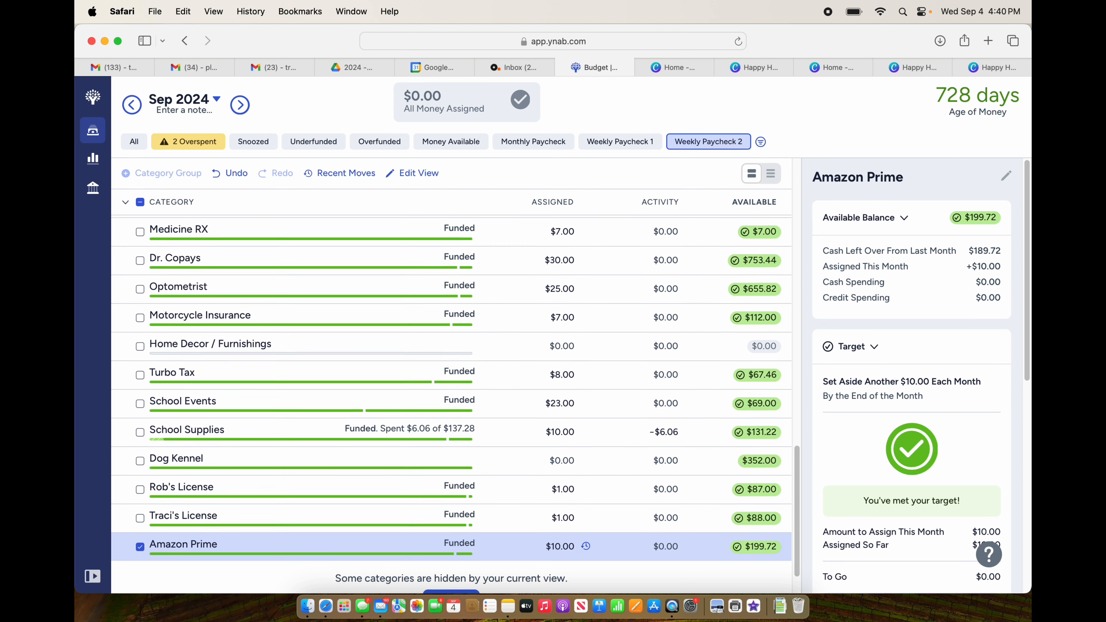
pyautogui.scroll(10, 451, 405)
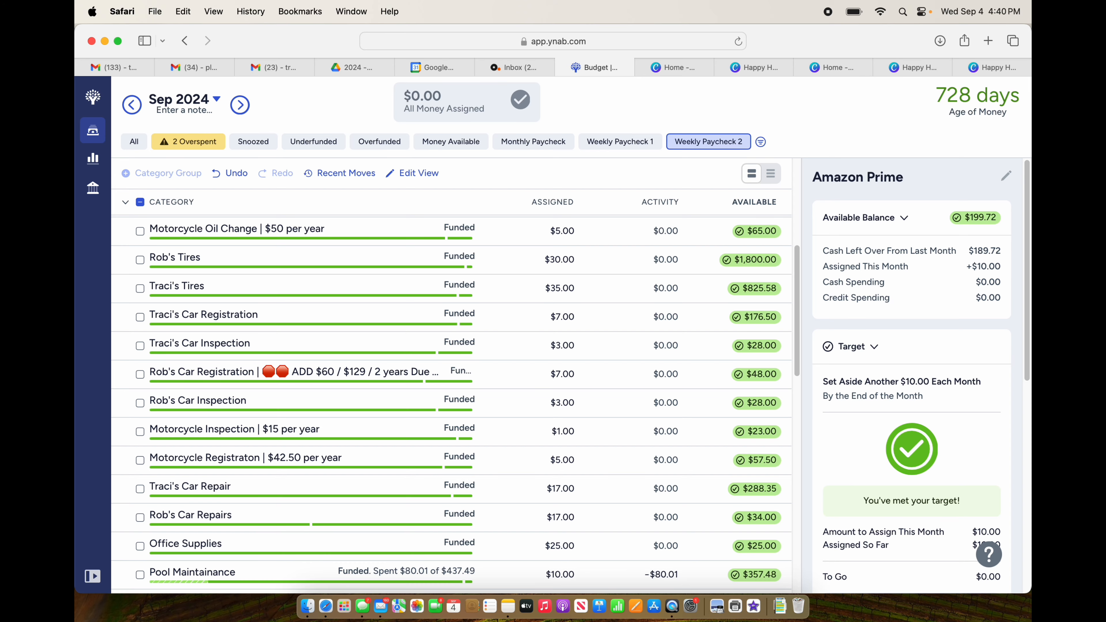
pyautogui.scroll(5, 451, 405)
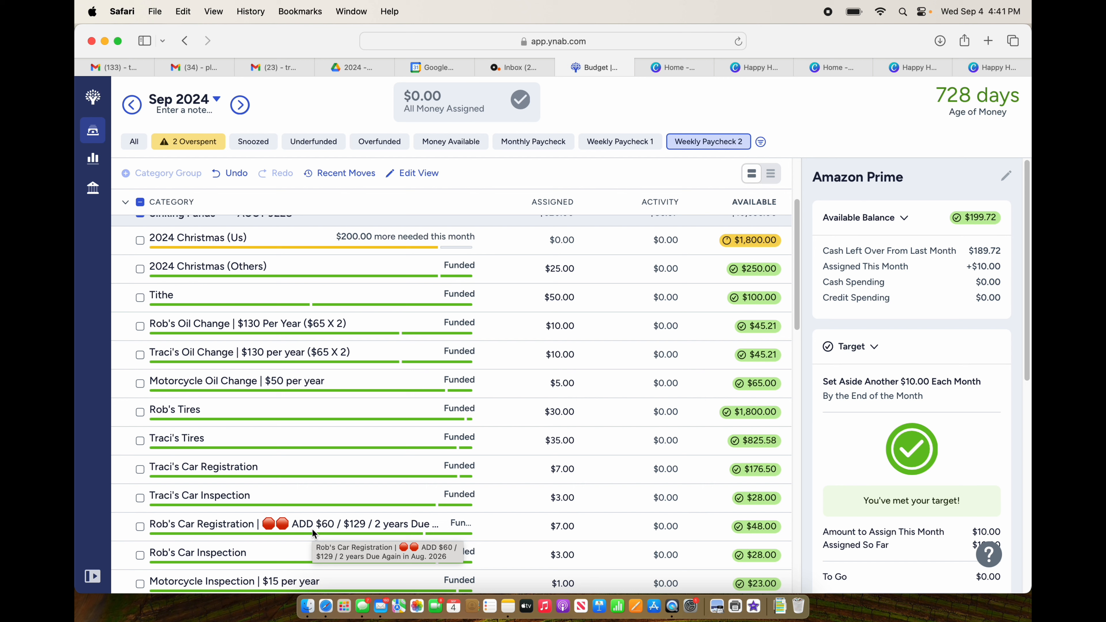
# Step: Add the car registration category marked "ADD $60 / $129 / 2 years" to the Monthly Closeout custom view and save the view
pyautogui.click(760, 143)
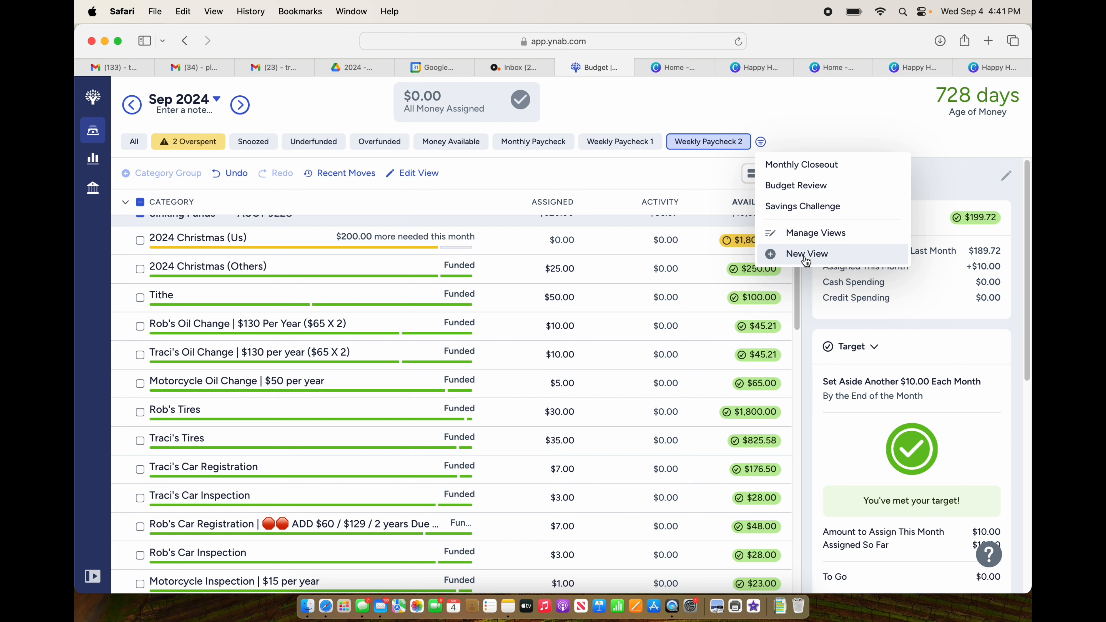
pyautogui.click(805, 168)
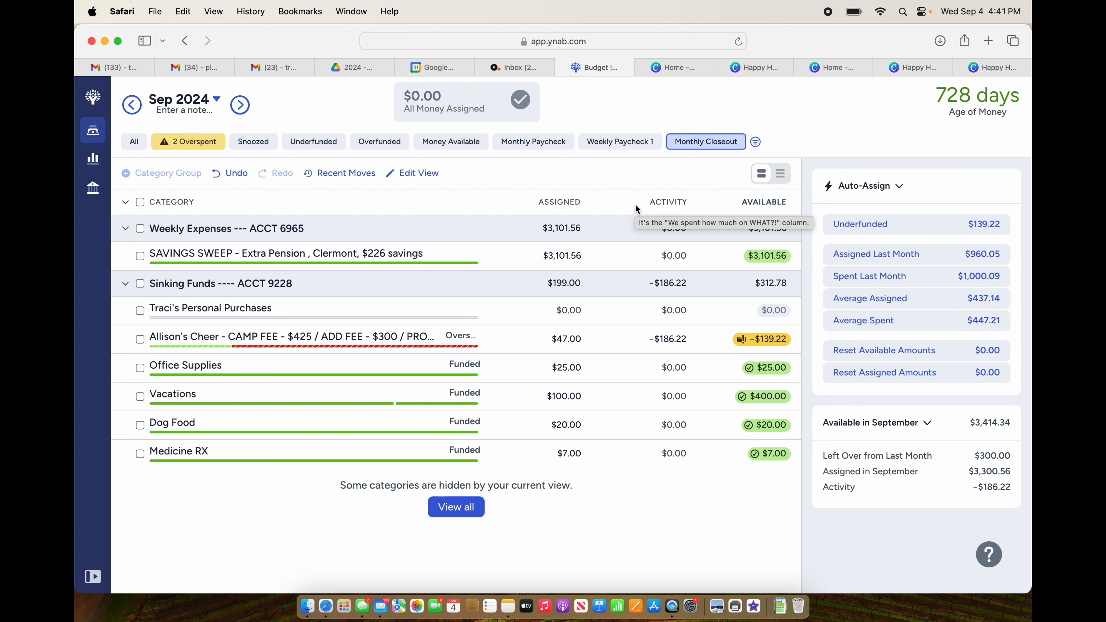
pyautogui.click(417, 174)
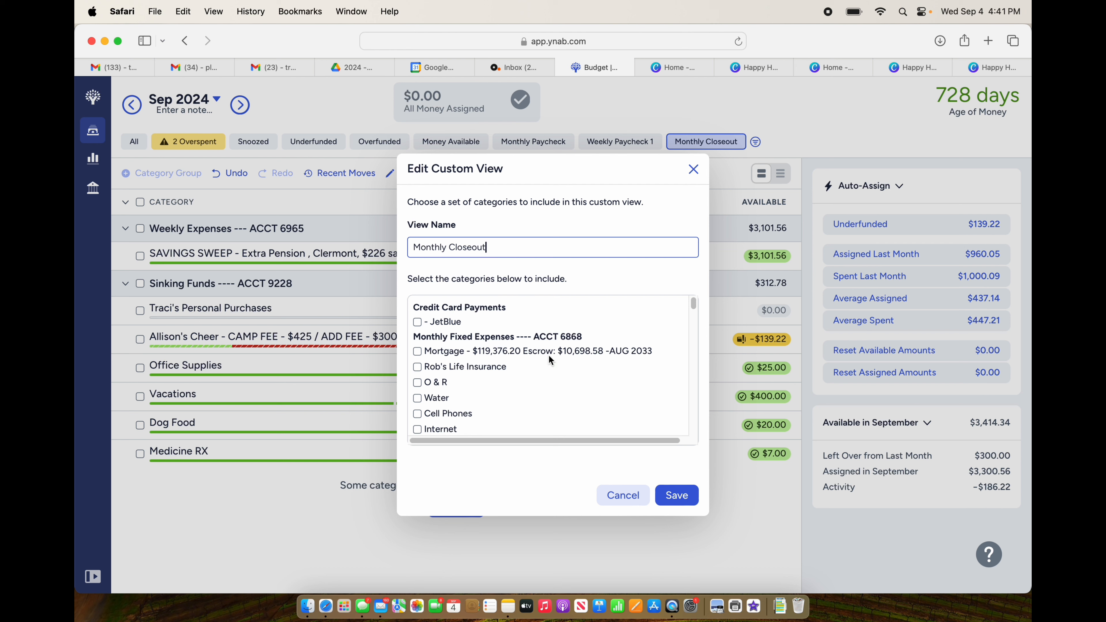
pyautogui.scroll(-4, 550, 363)
pyautogui.scroll(-2, 550, 366)
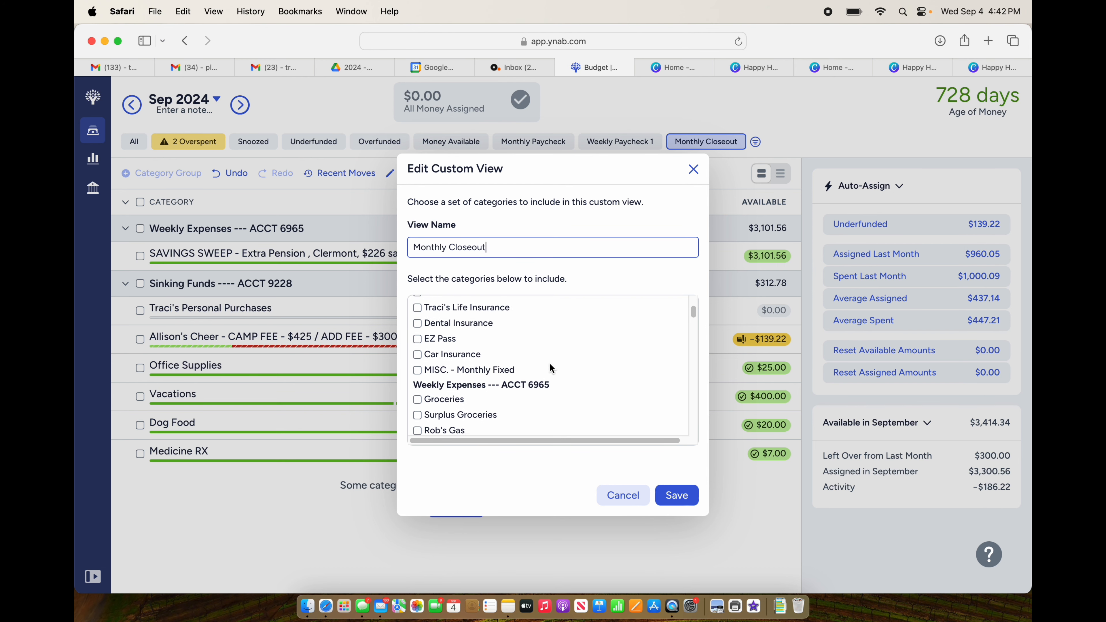
pyautogui.scroll(5, 551, 366)
pyautogui.scroll(2, 550, 368)
pyautogui.scroll(-8, 549, 368)
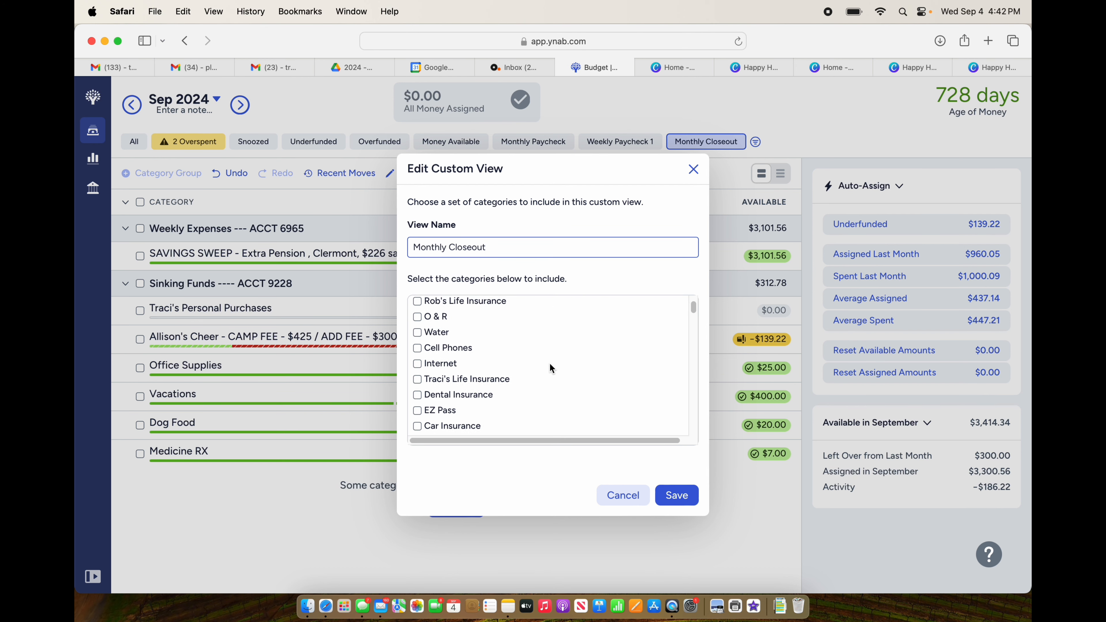
pyautogui.scroll(-10, 550, 368)
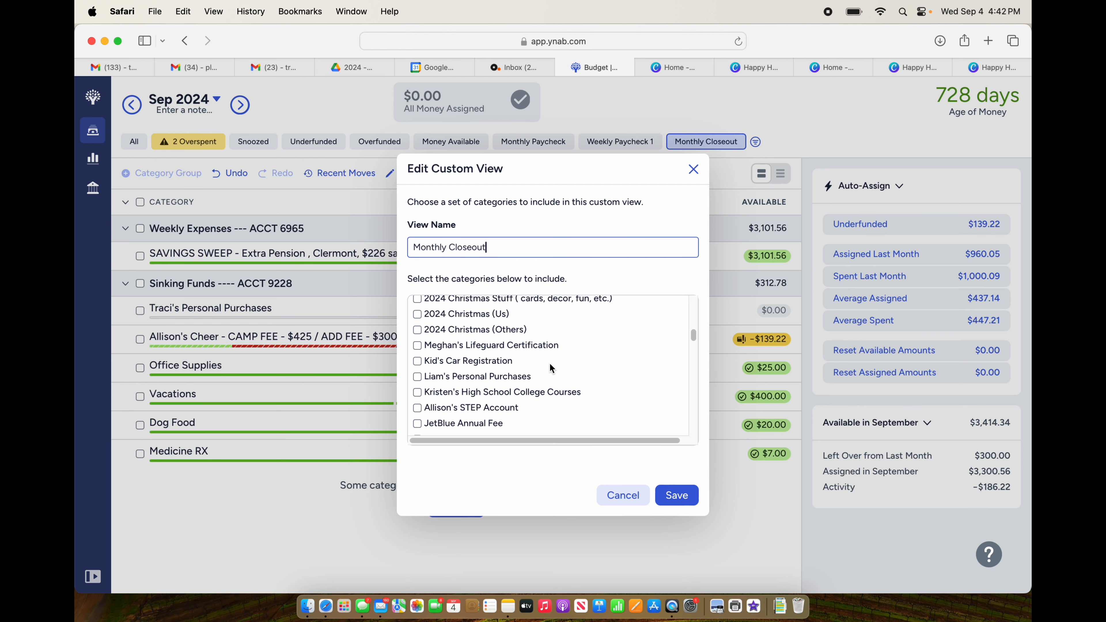
pyautogui.scroll(-3, 549, 368)
pyautogui.scroll(-8, 551, 368)
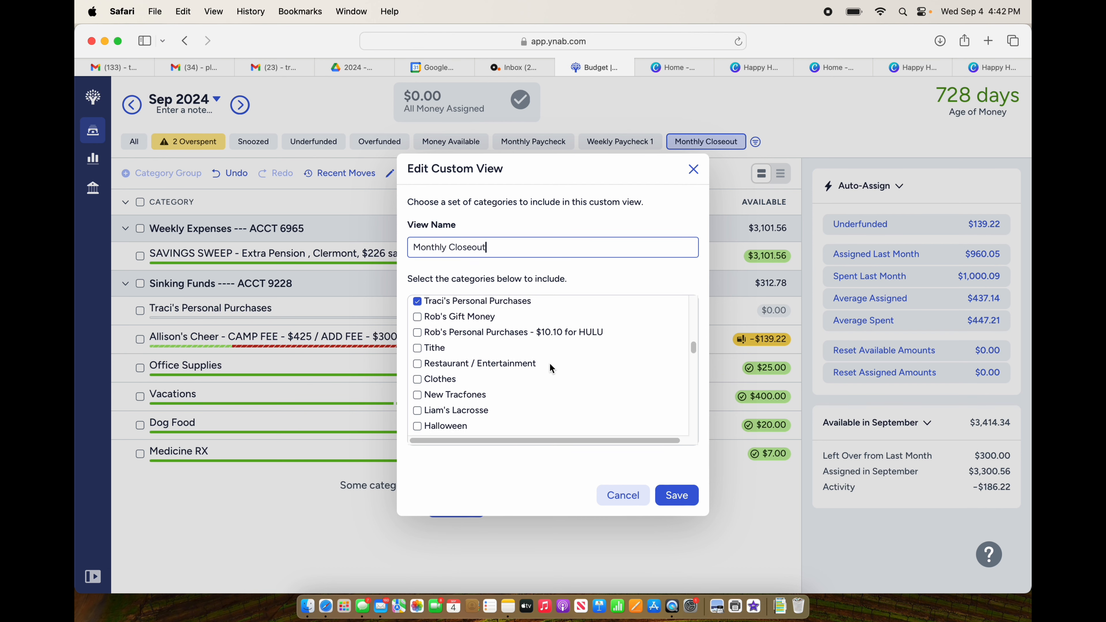
pyautogui.scroll(-6, 550, 368)
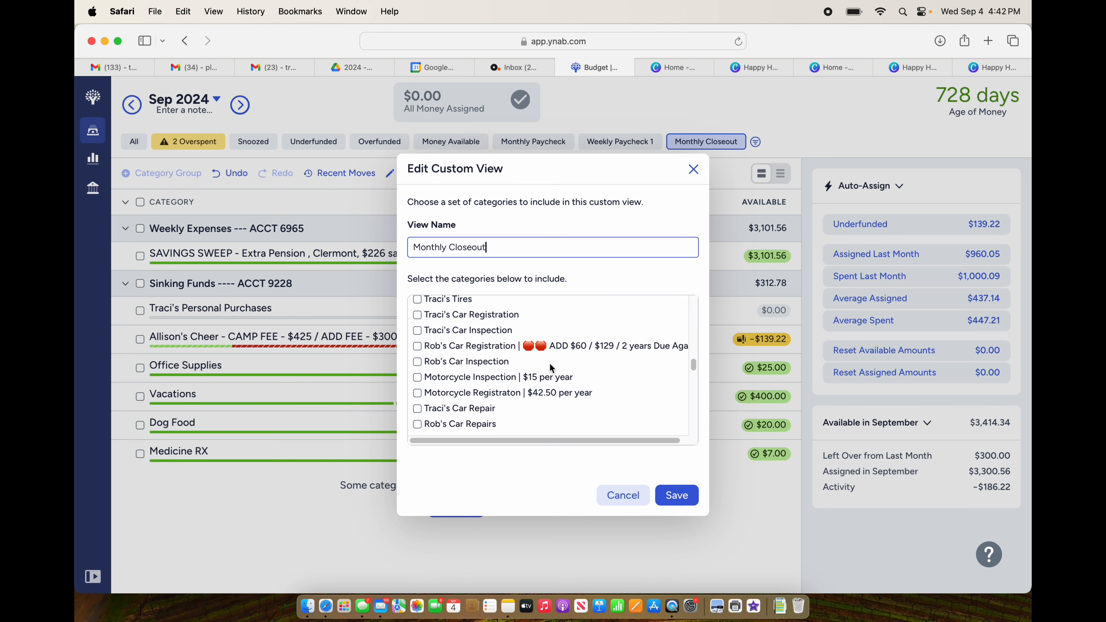
pyautogui.click(417, 332)
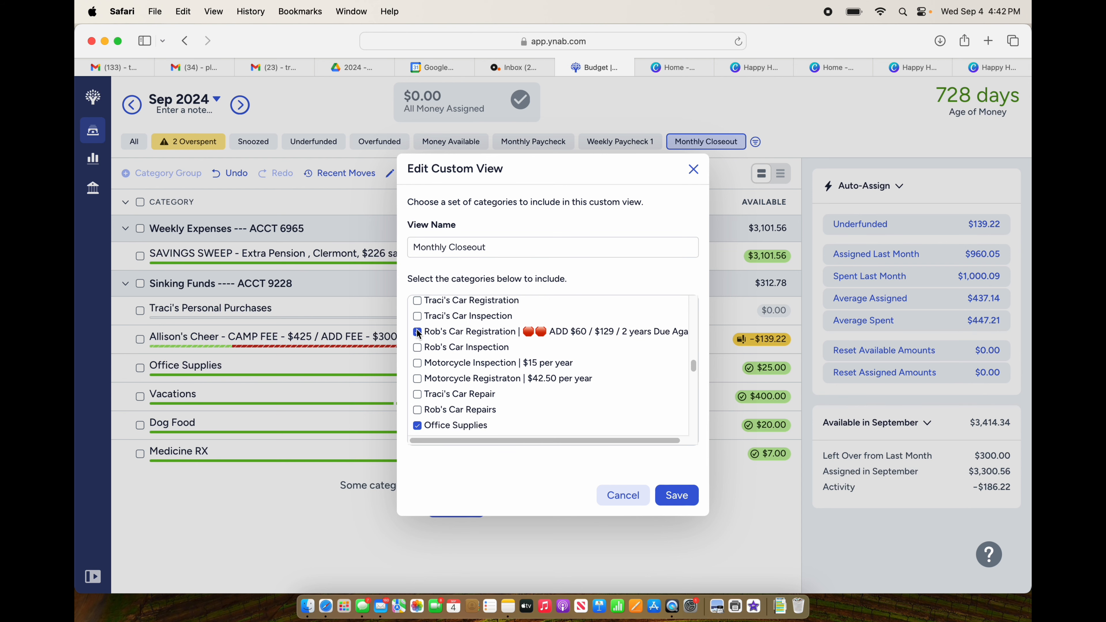
pyautogui.click(676, 495)
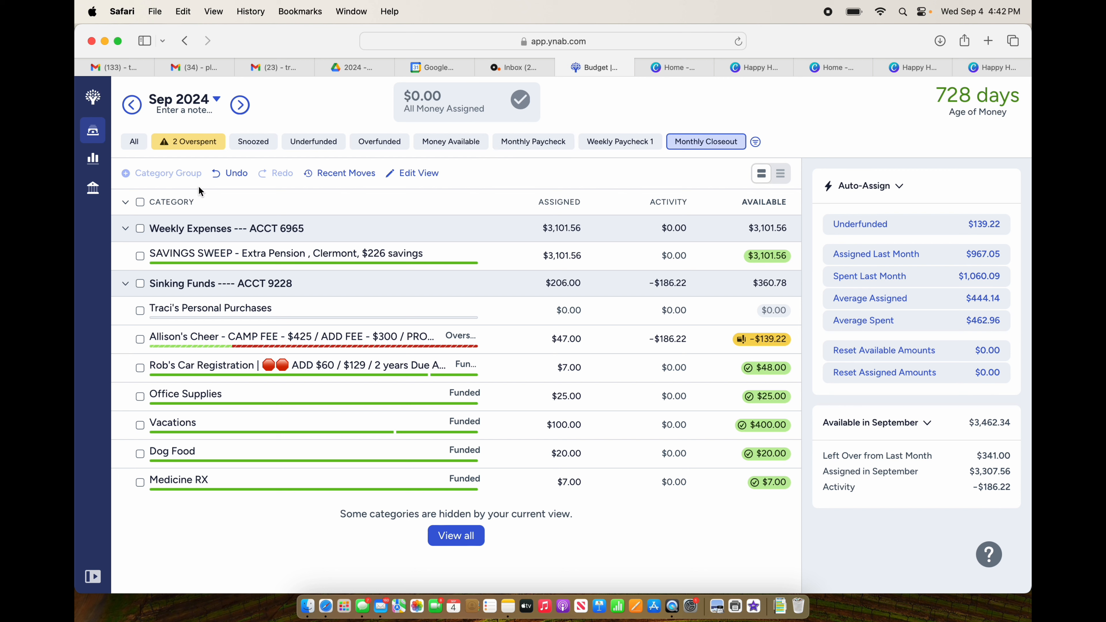
# Step: Check the overspent categories and review the assigned amounts and funding status throughout the Weekly Paycheck 2 view
pyautogui.click(195, 142)
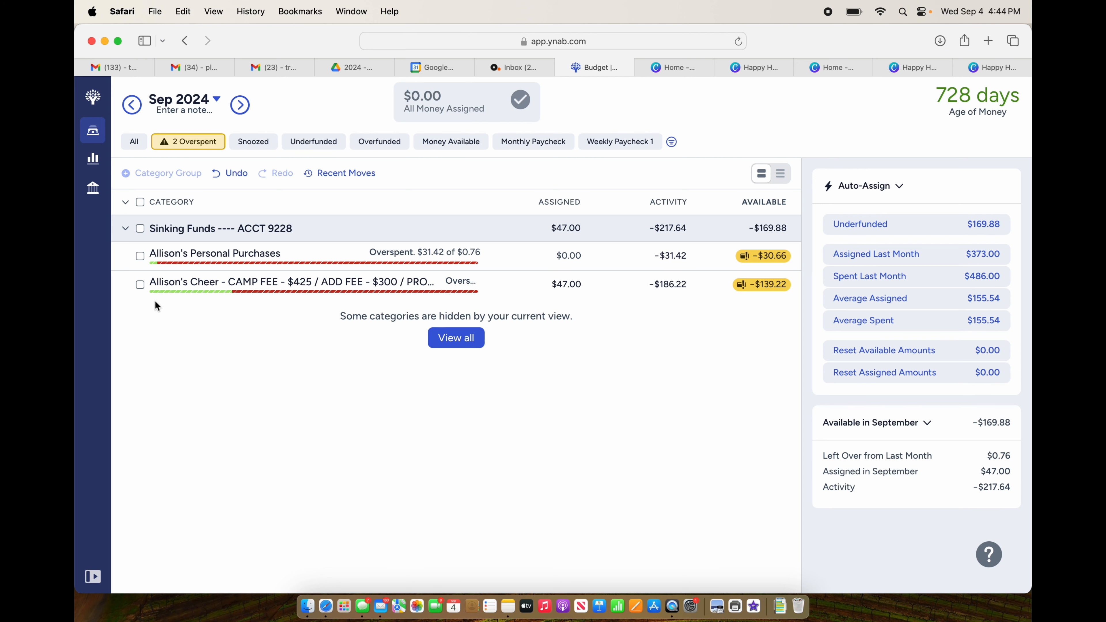
pyautogui.click(671, 142)
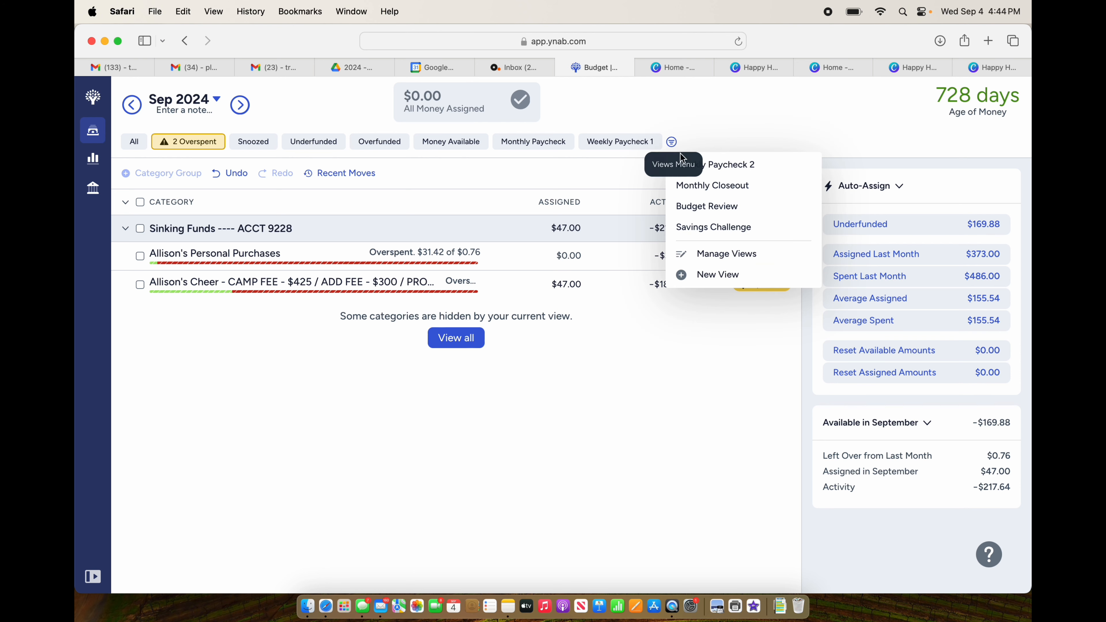
pyautogui.click(724, 170)
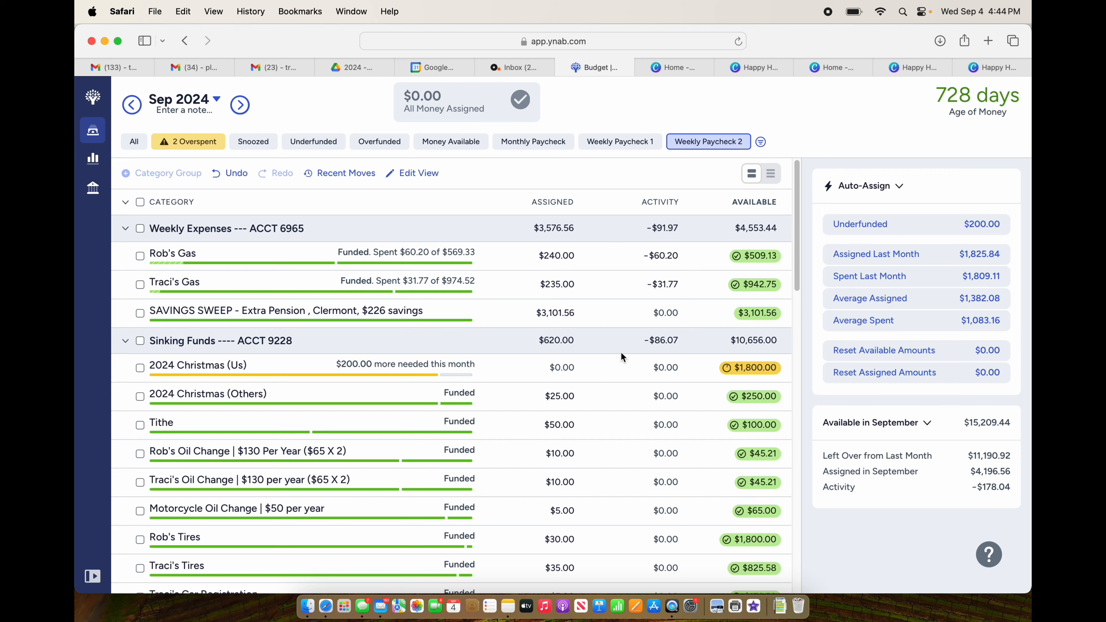
pyautogui.scroll(-12, 620, 351)
pyautogui.scroll(-5, 622, 356)
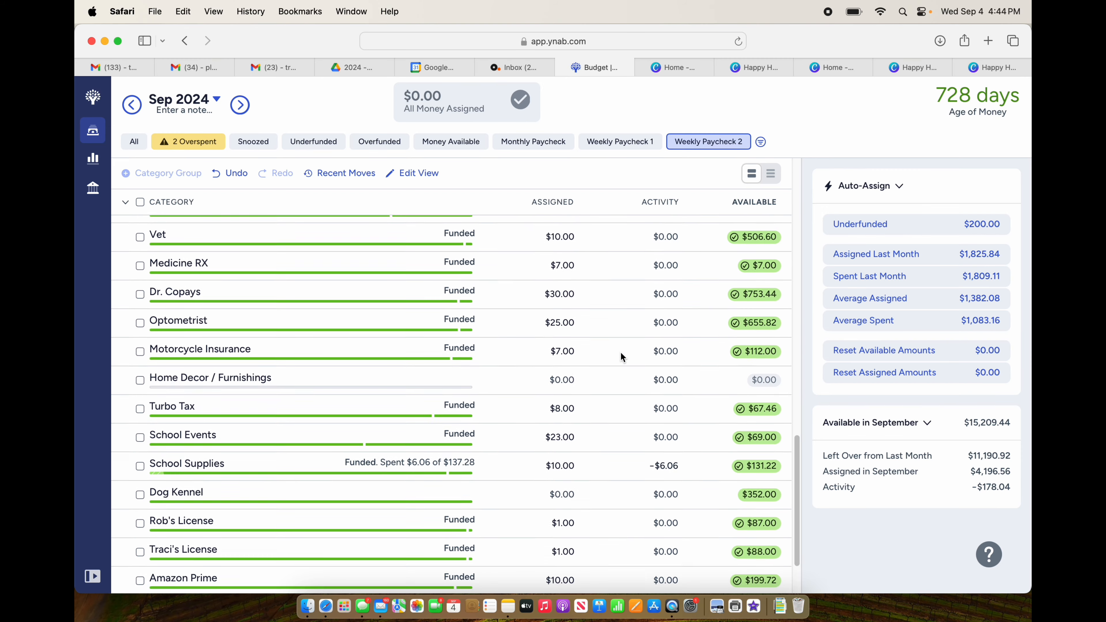
pyautogui.scroll(10, 622, 356)
pyautogui.scroll(8, 622, 357)
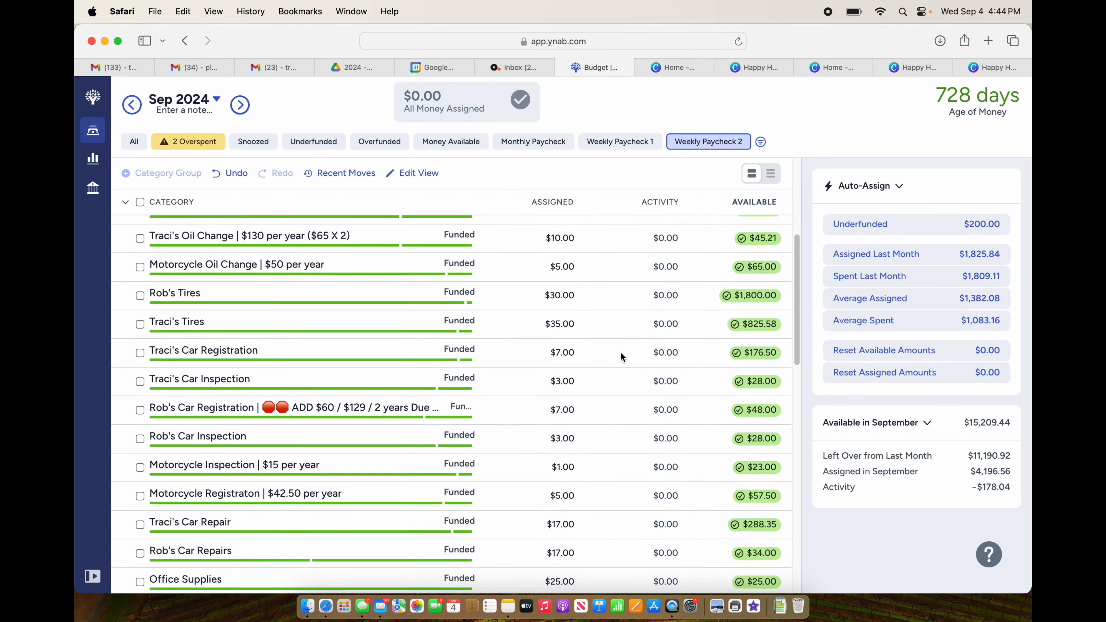
pyautogui.scroll(7, 621, 355)
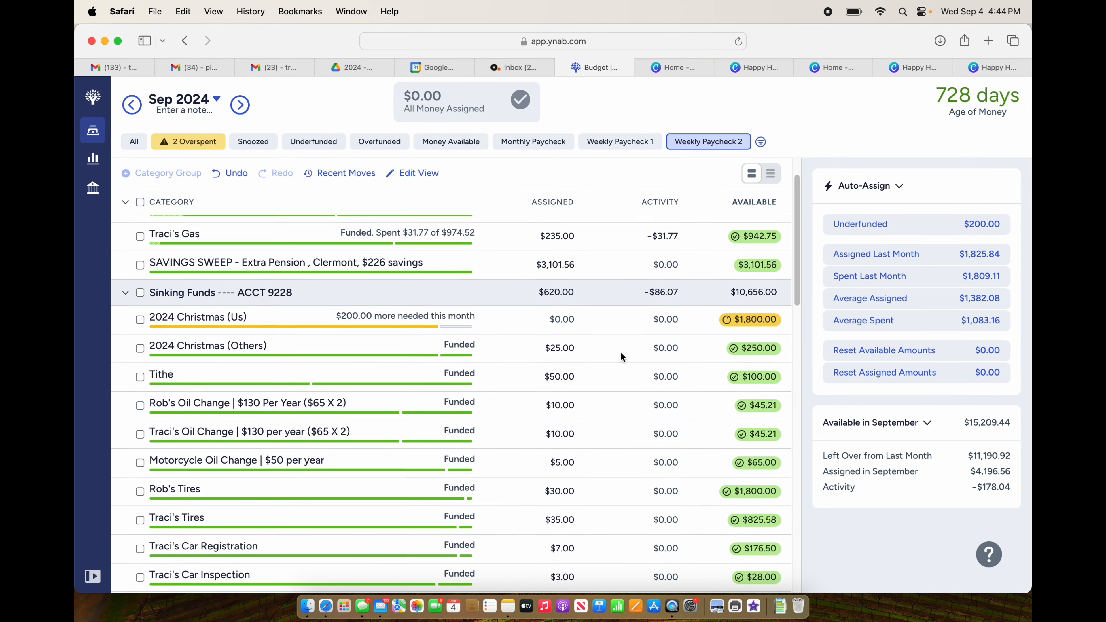